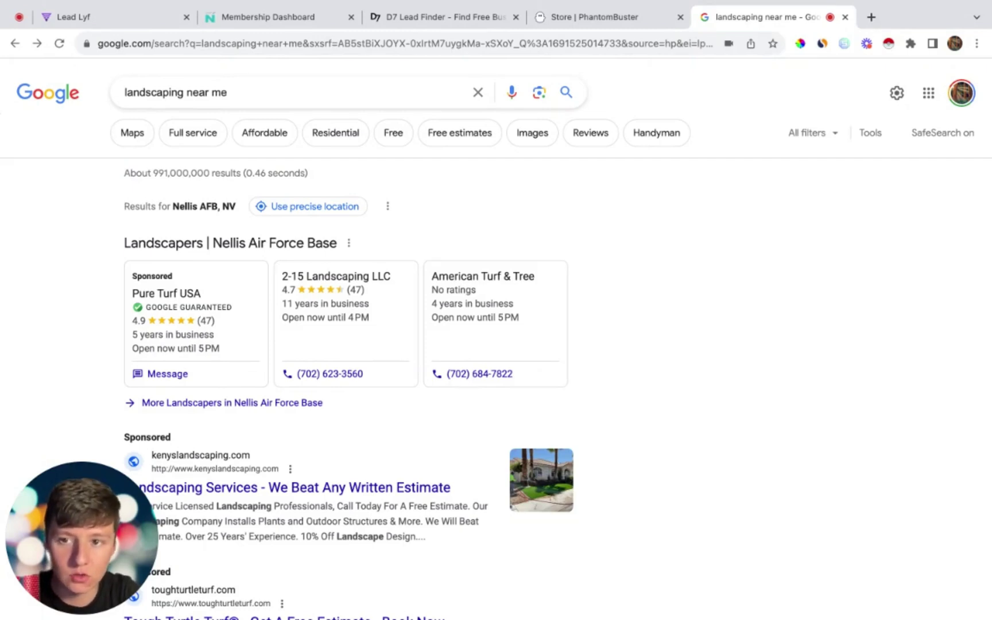
Step: Open the full list of local landscaping businesses from the search results
scroll(144, 115, down, 4)
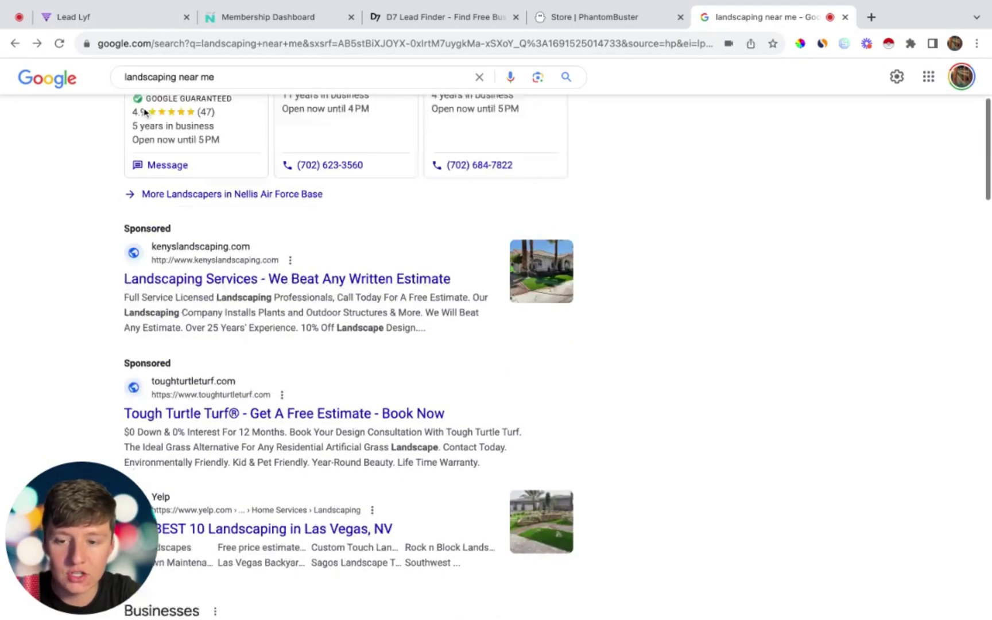
scroll(145, 112, down, 12)
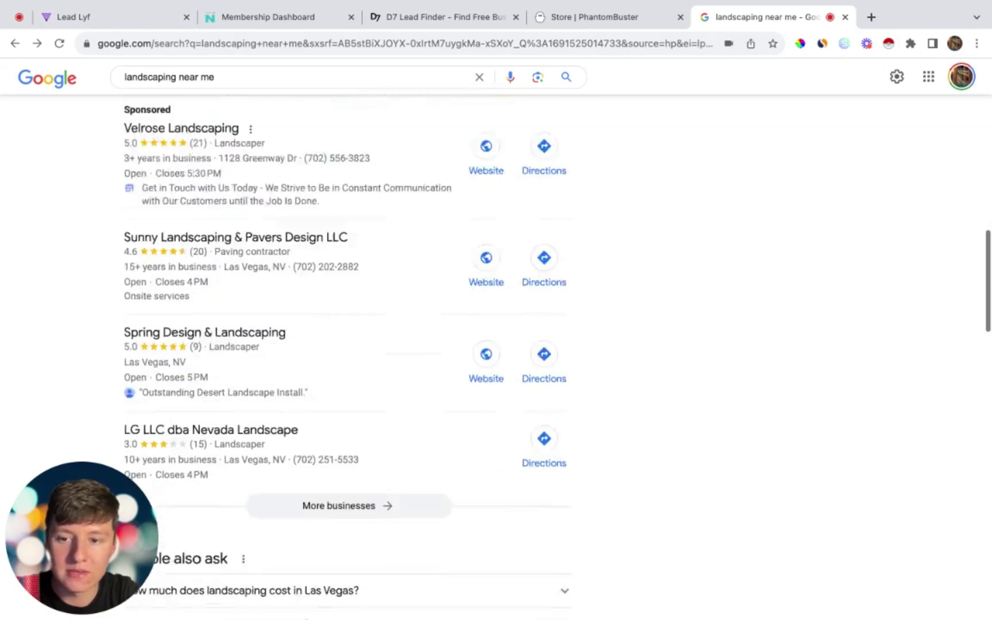
scroll(145, 112, down, 2)
click(339, 401)
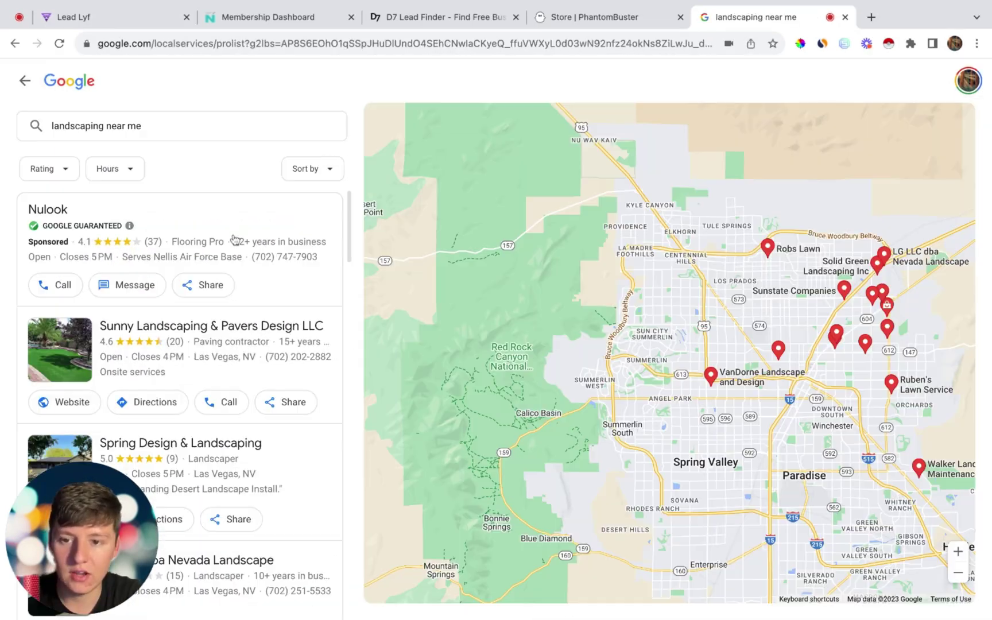
Step: View the Visualized Landscape Las Vegas details, then scrape the listings with the extension
scroll(233, 239, down, 7)
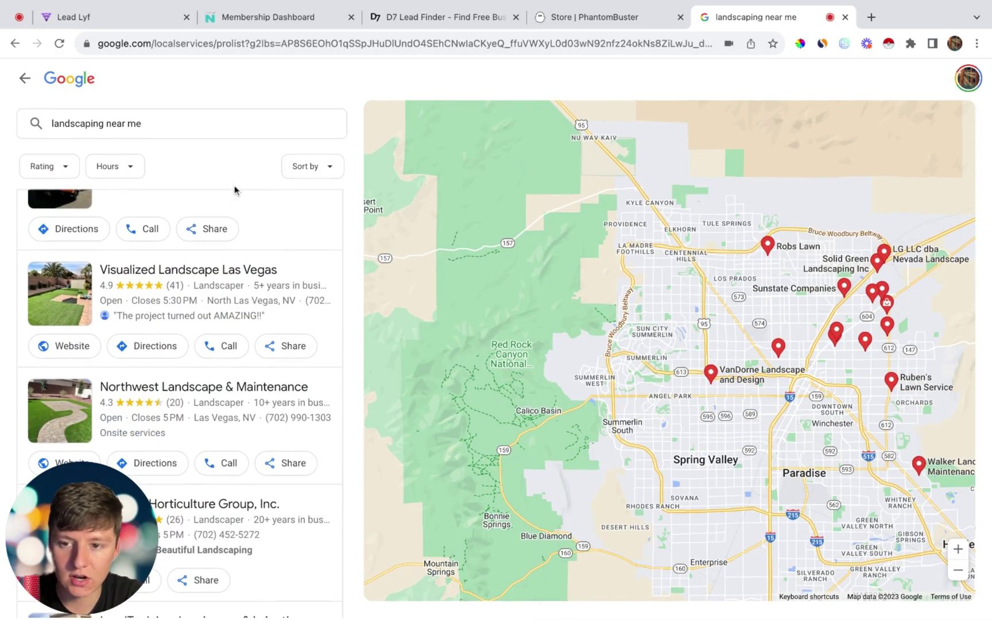
click(189, 272)
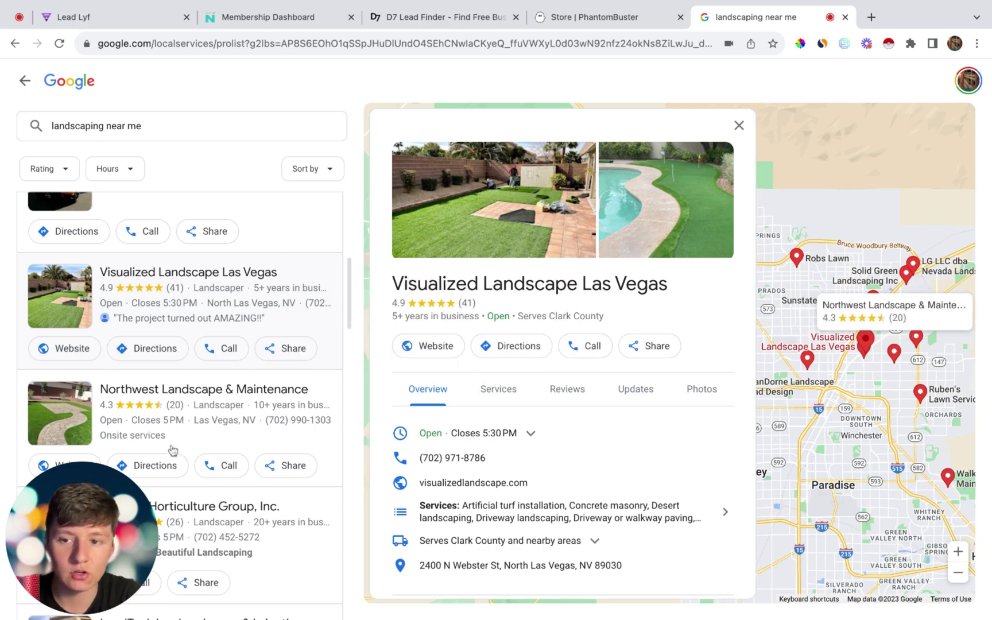
scroll(247, 291, down, 1)
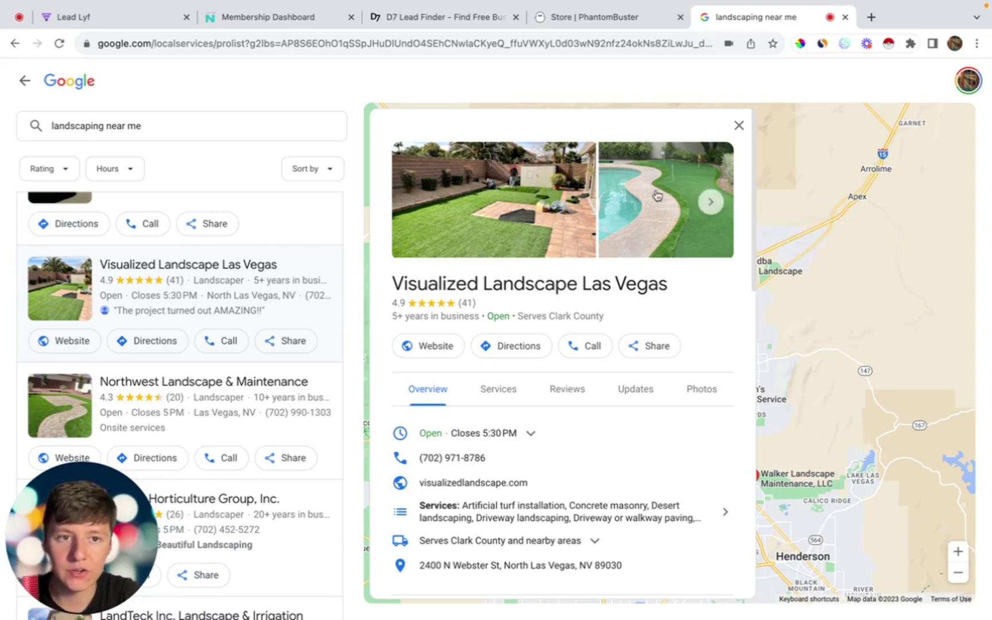
click(888, 43)
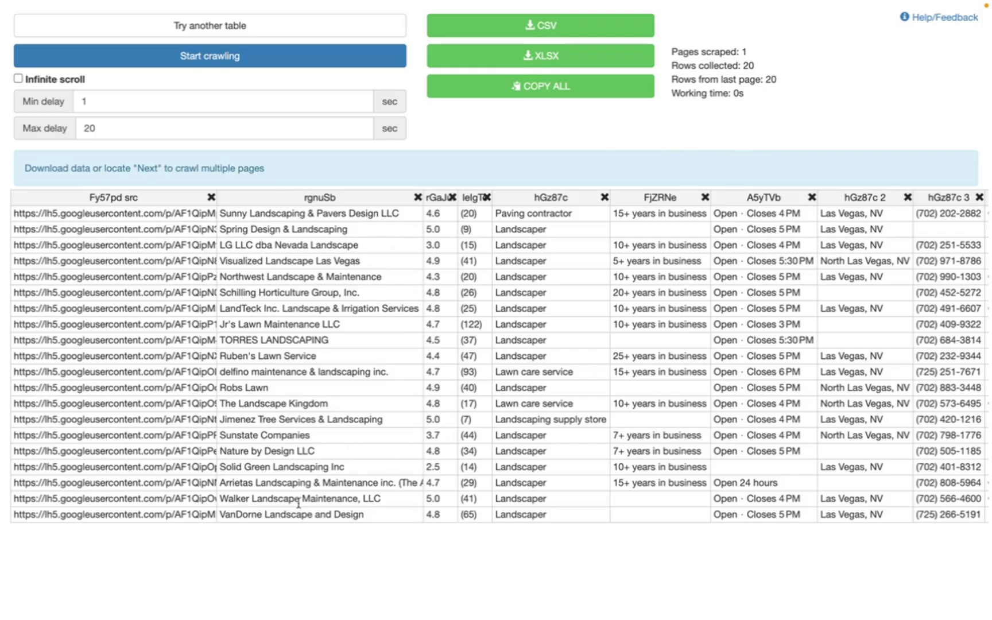
Step: Review the 20-row scraped table of names, ratings, categories, hours and phones
scroll(289, 507, right, 6)
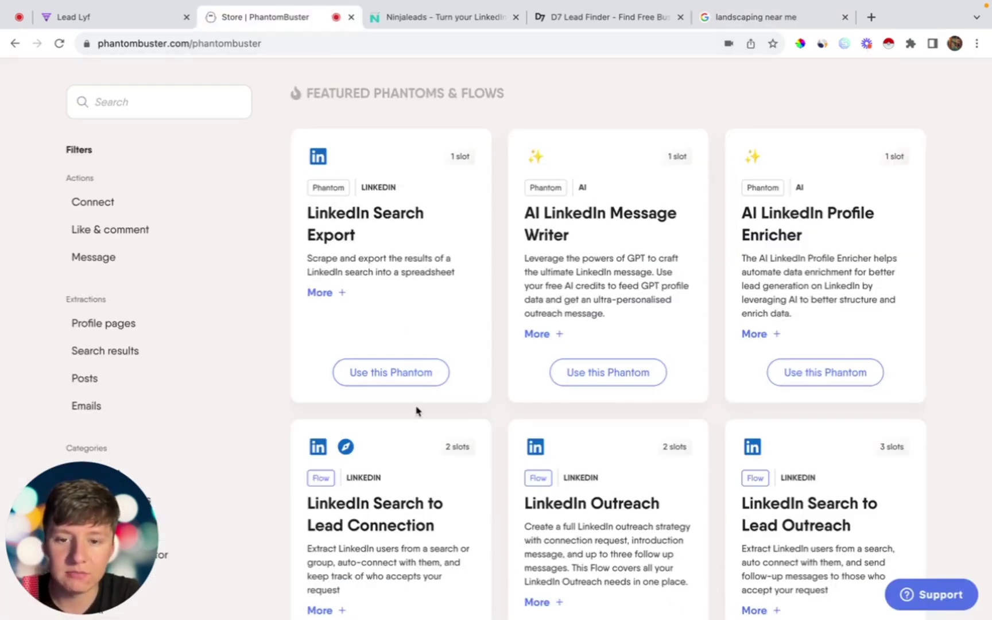
Step: Search the PhantomBuster store for 'goo' and start the Google Maps Search to Contact Data flow
scroll(412, 394, down, 6)
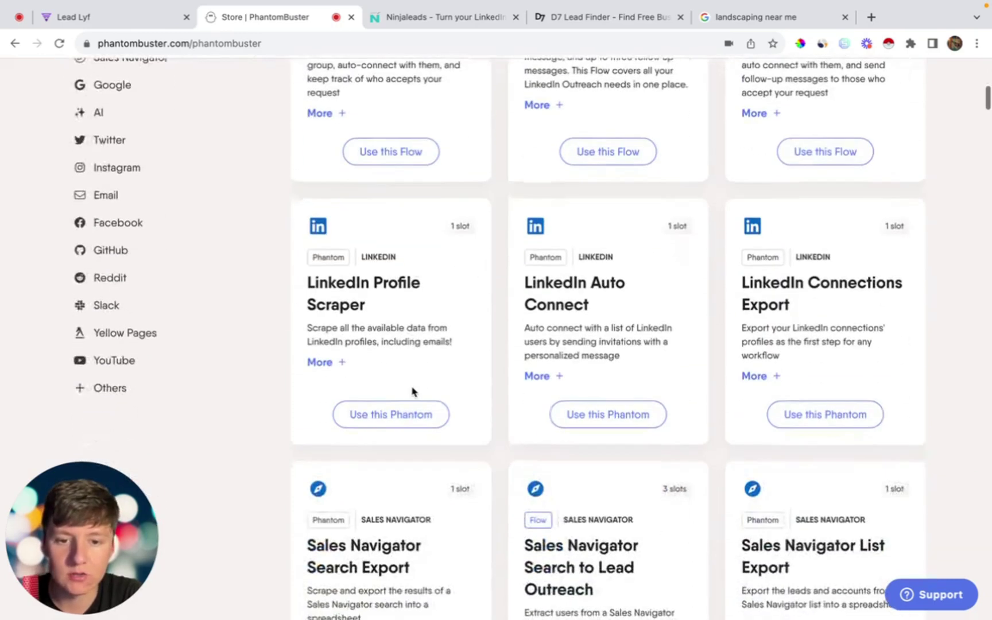
scroll(413, 393, up, 8)
click(153, 79)
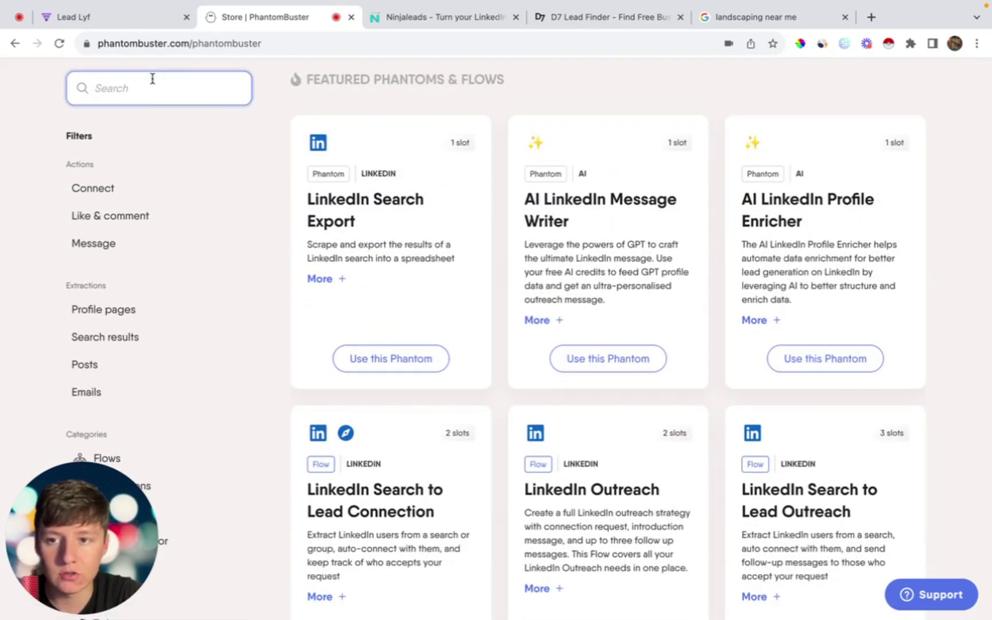
text(goo)
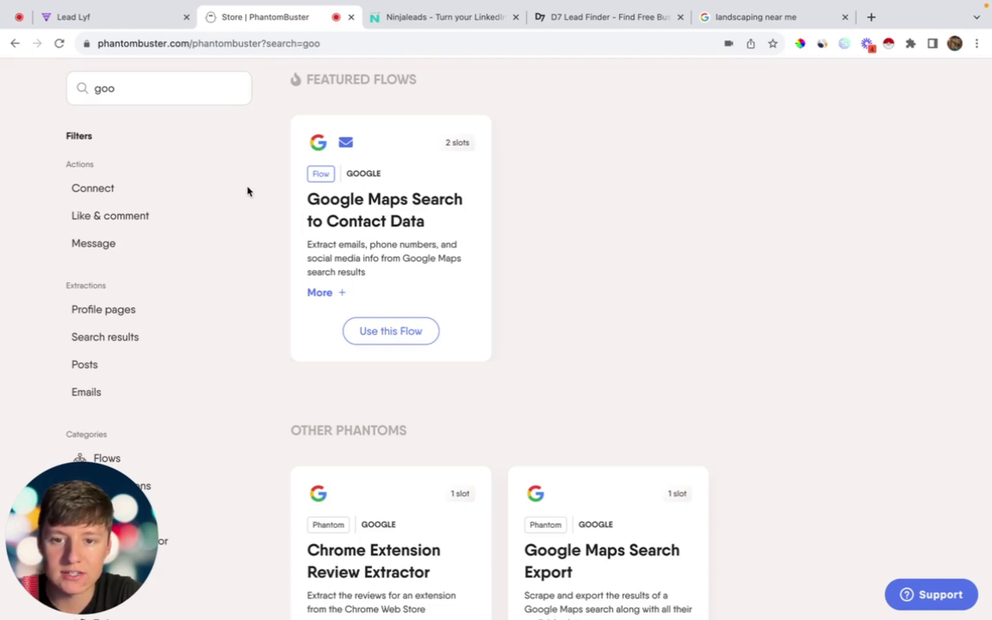
click(388, 332)
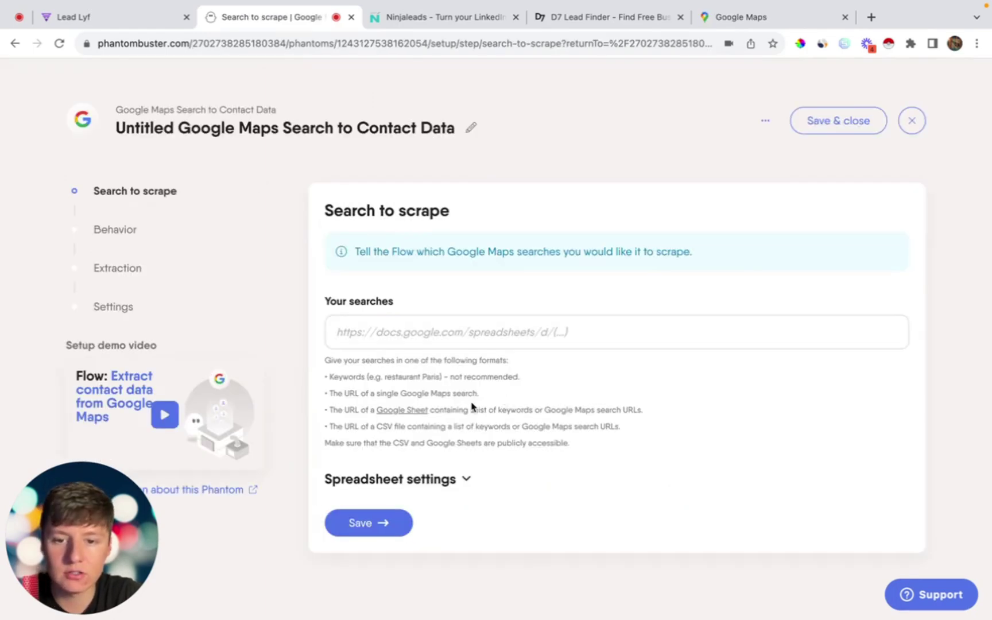
Step: Search Google Maps for Las Vegas roofing companies and copy the search URL
click(779, 23)
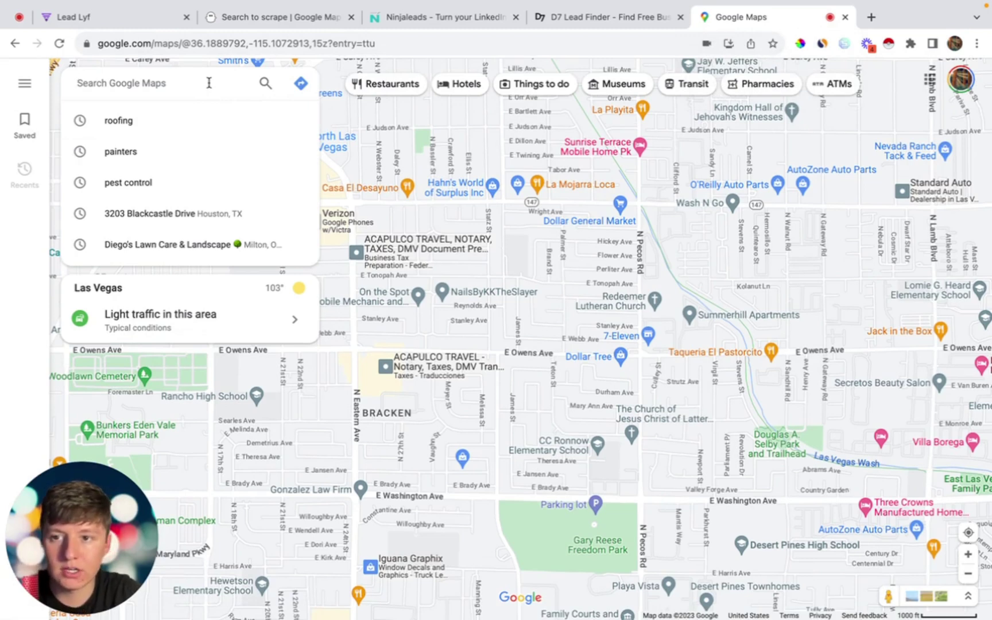
text(roofing companies in las vegas)
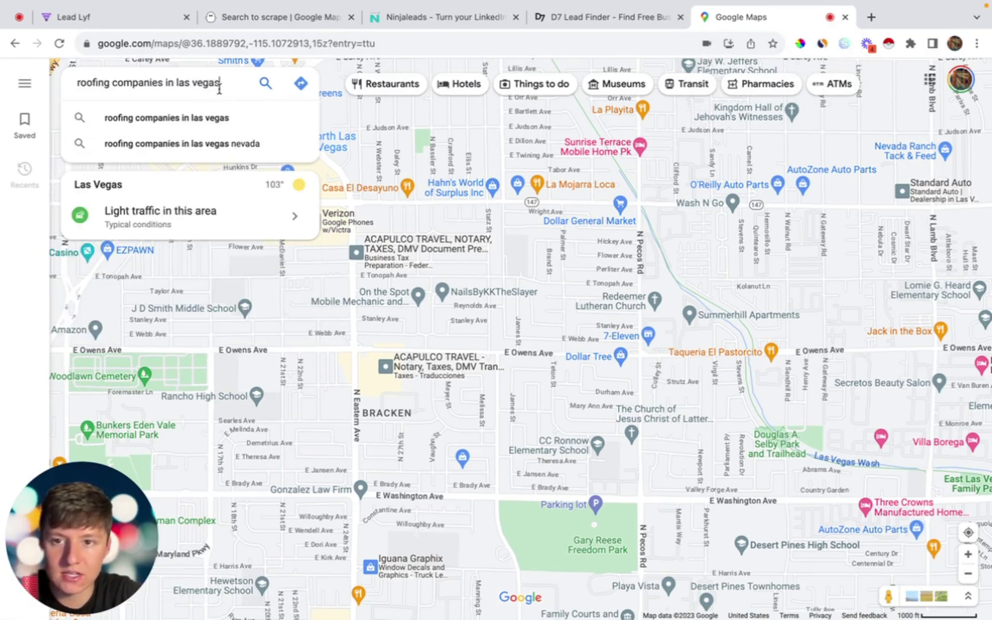
key(Return)
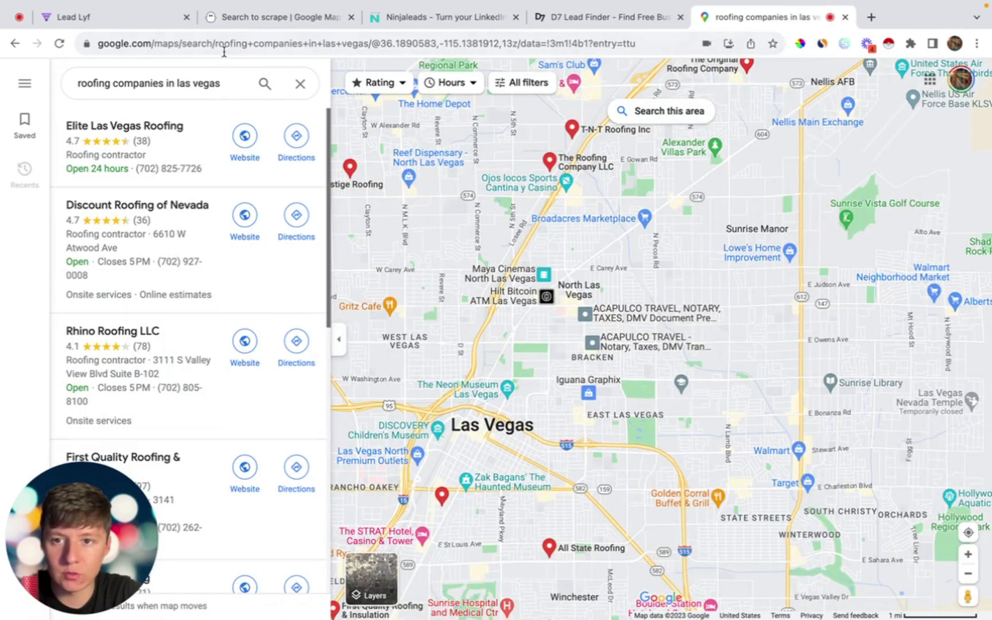
double_click(224, 43)
key(ctrl+a)
key(super+c)
Step: Set the Maps roofing URL as the flow's search, limited to 10 results
click(270, 17)
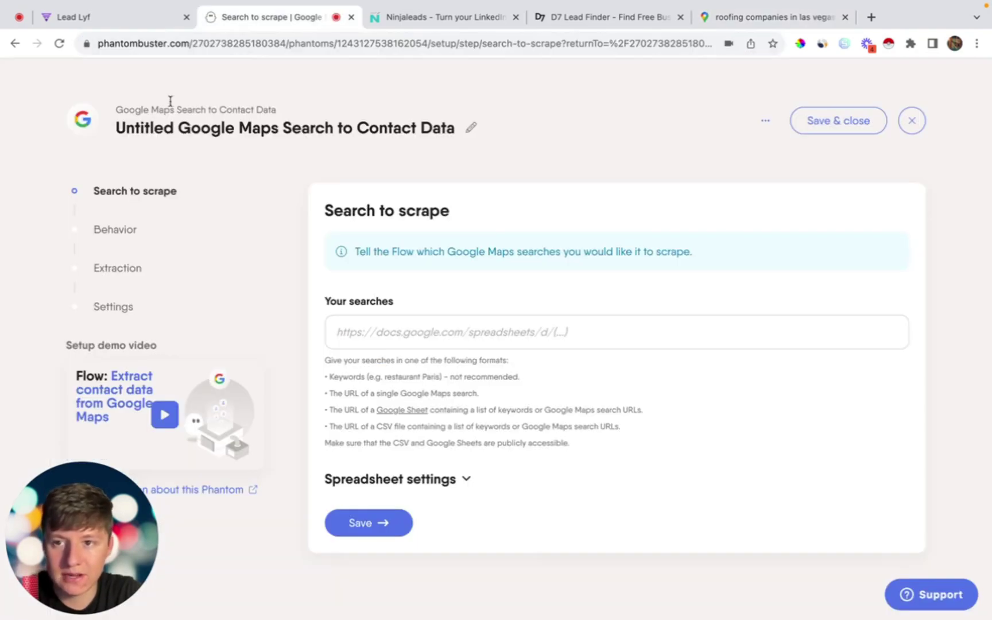
click(361, 327)
key(super+v)
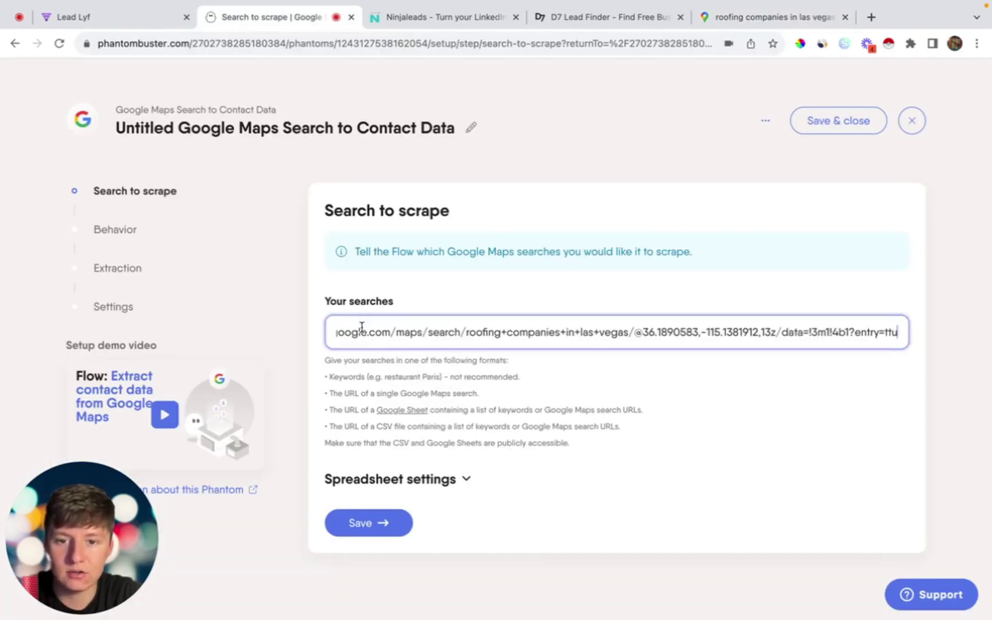
click(368, 521)
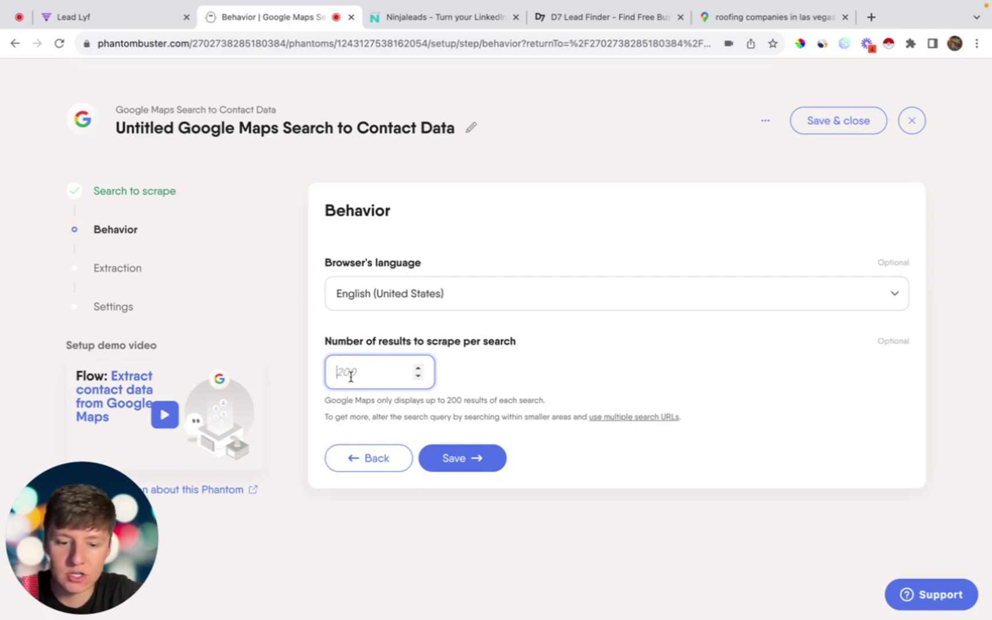
text(10)
click(445, 466)
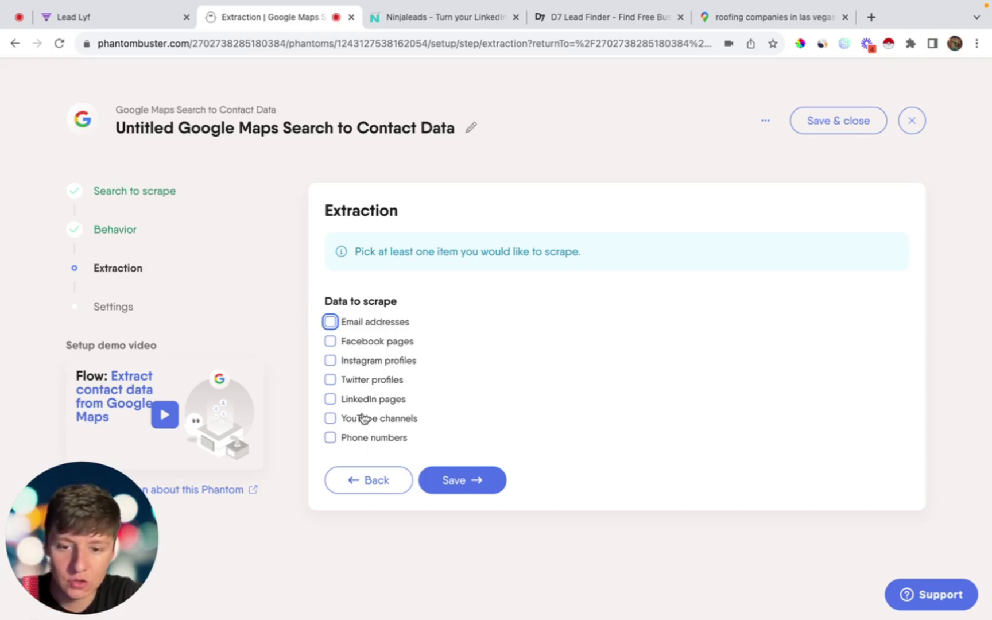
Step: Extract emails, phones, Facebook and LinkedIn pages with United States phone formats, and finish setup
click(330, 321)
click(331, 437)
click(331, 342)
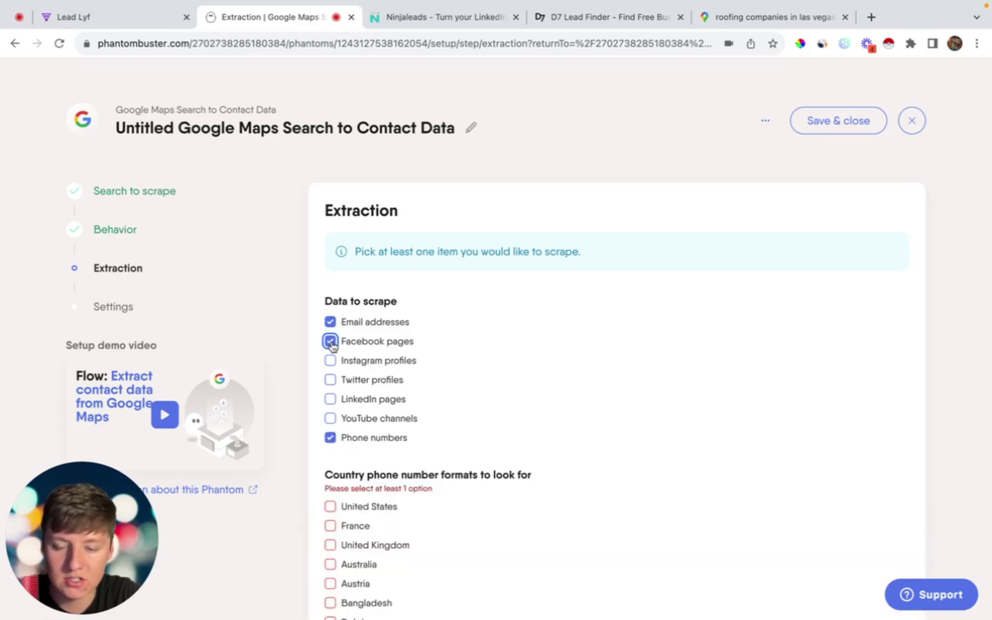
click(330, 400)
scroll(331, 402, down, 3)
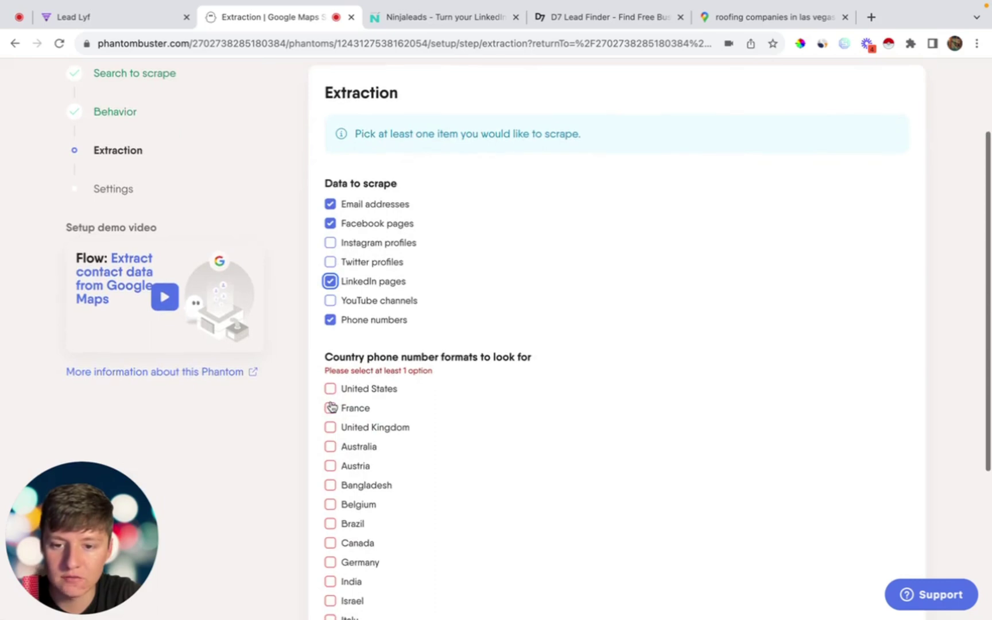
click(331, 390)
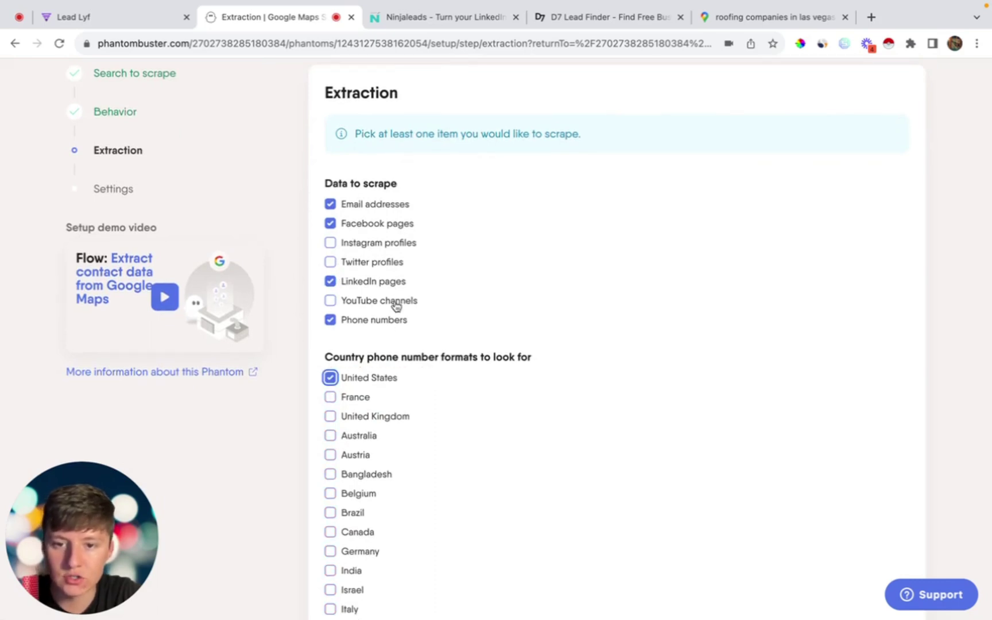
scroll(347, 424, down, 1)
scroll(347, 424, down, 5)
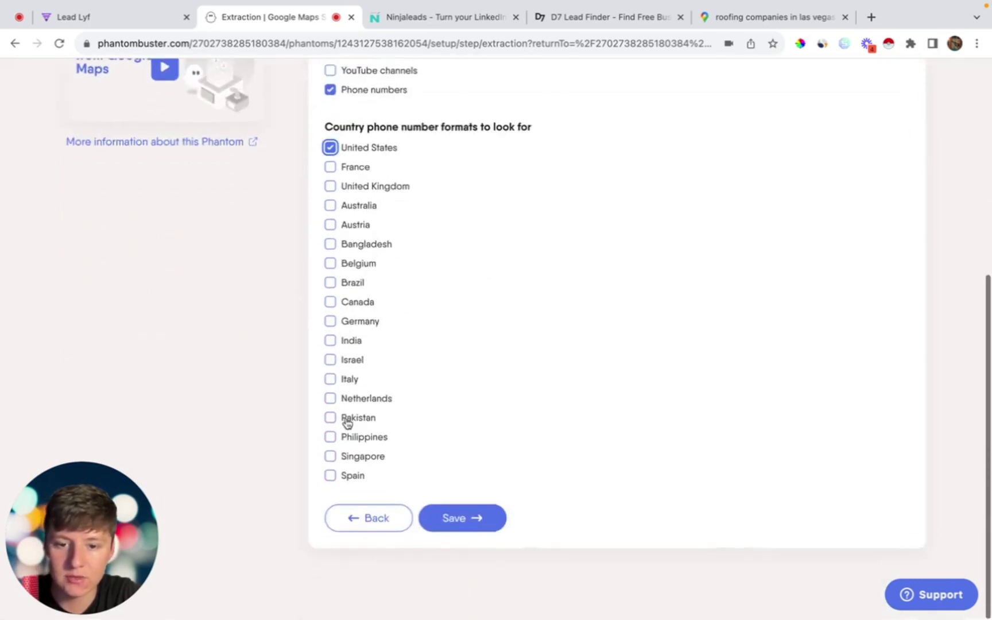
click(463, 520)
click(471, 390)
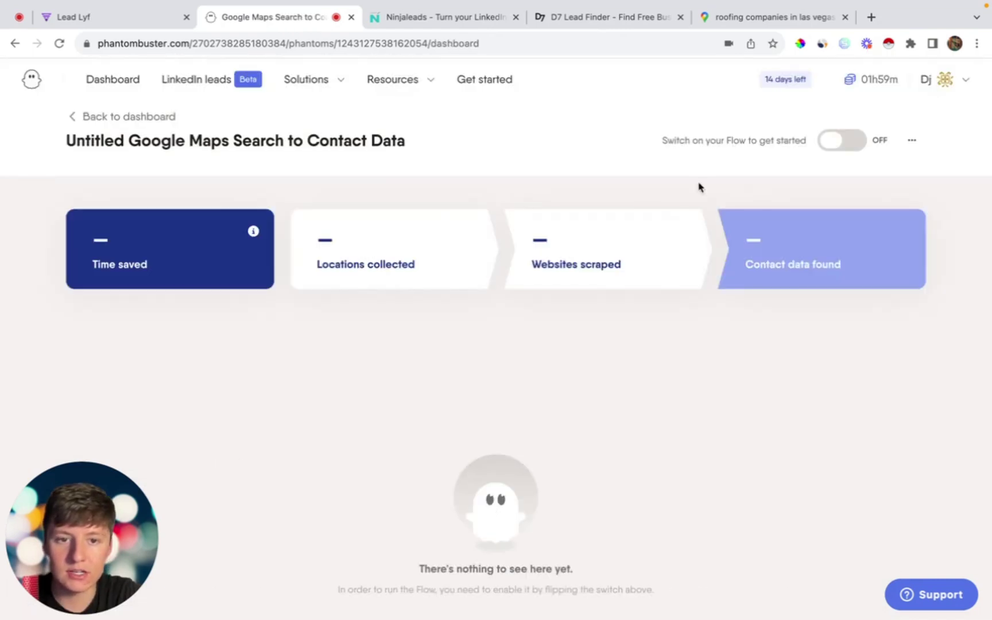
Step: Switch the flow ON and download its Las Vegas roofing results as a CSV
click(847, 144)
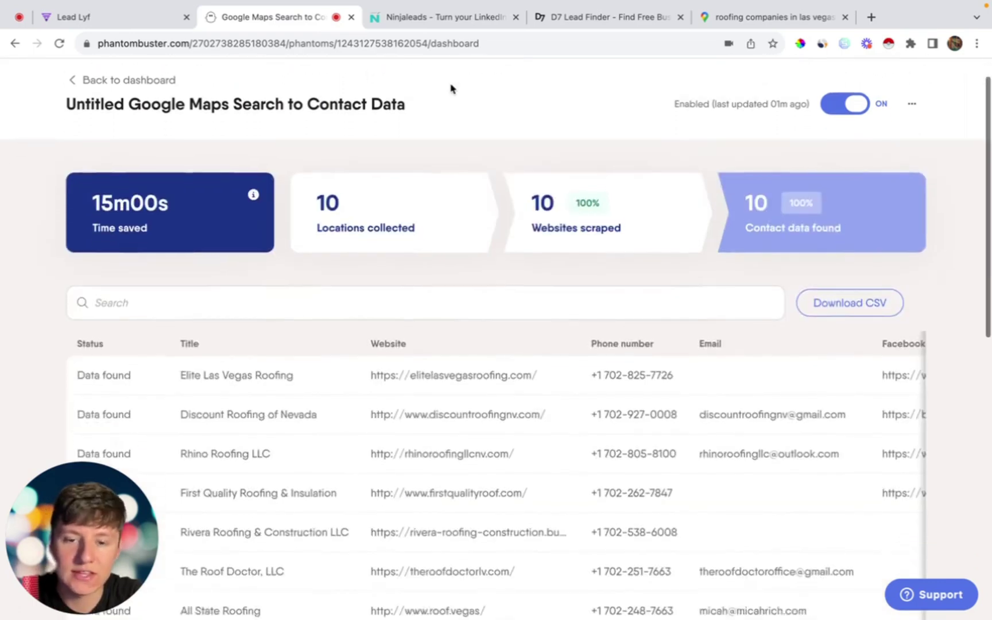
scroll(450, 88, down, 3)
scroll(451, 89, down, 2)
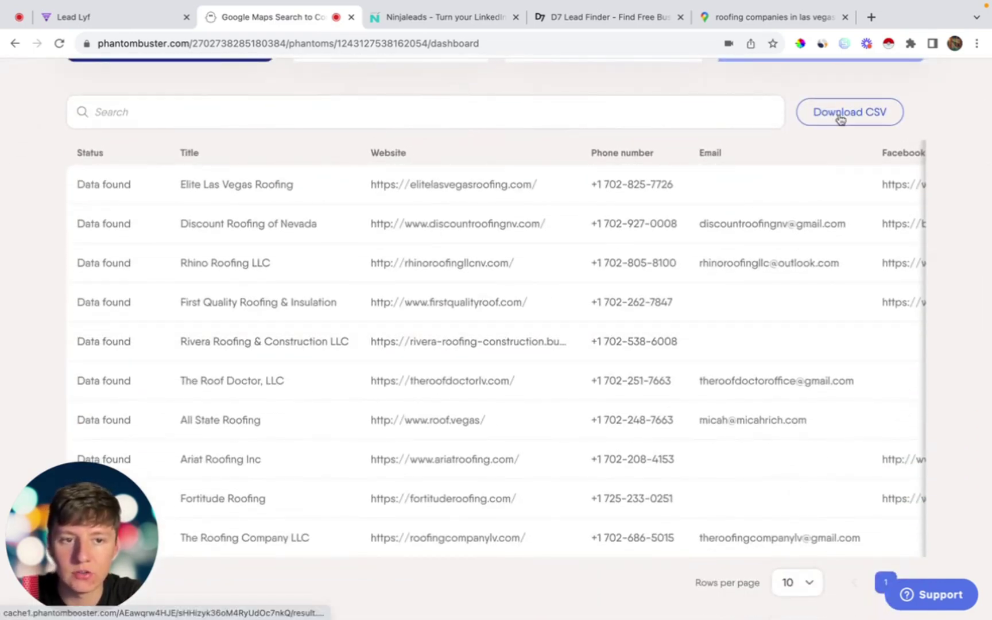
click(848, 115)
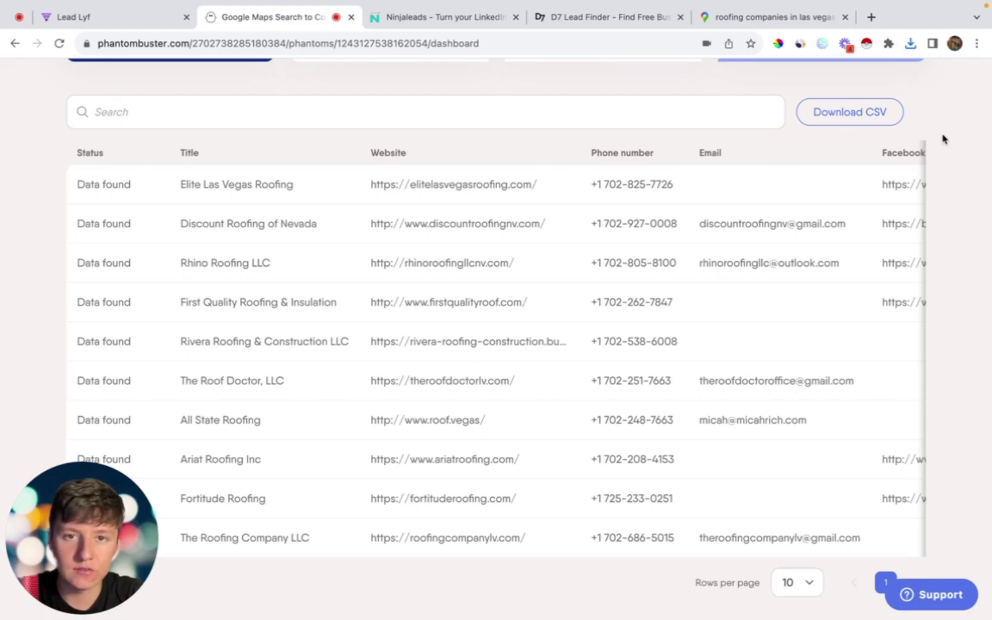
click(871, 17)
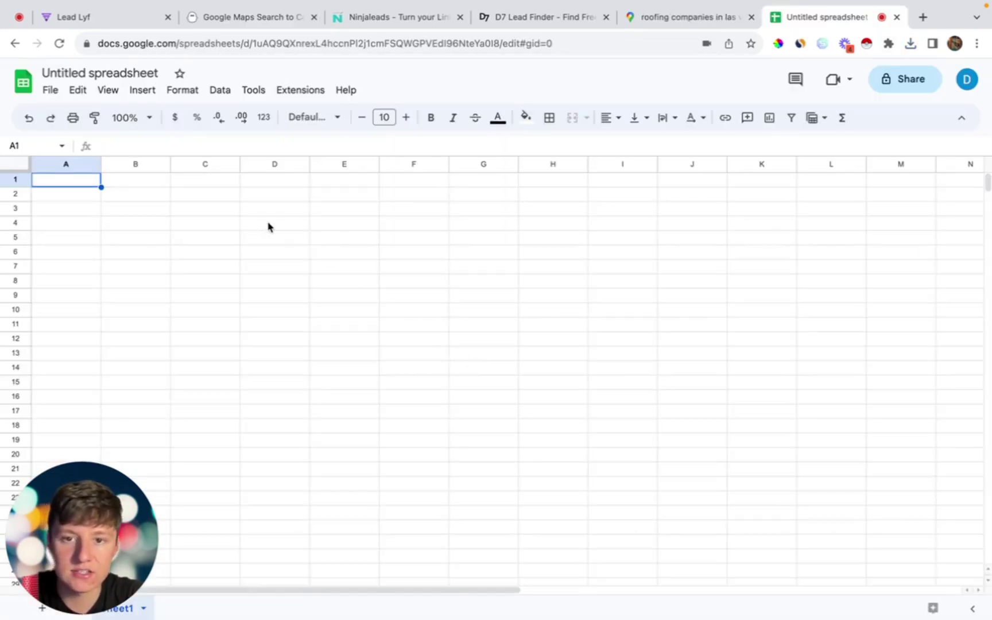
Step: Upload result.csv into Google Sheets and look over its roofing contact columns
click(51, 90)
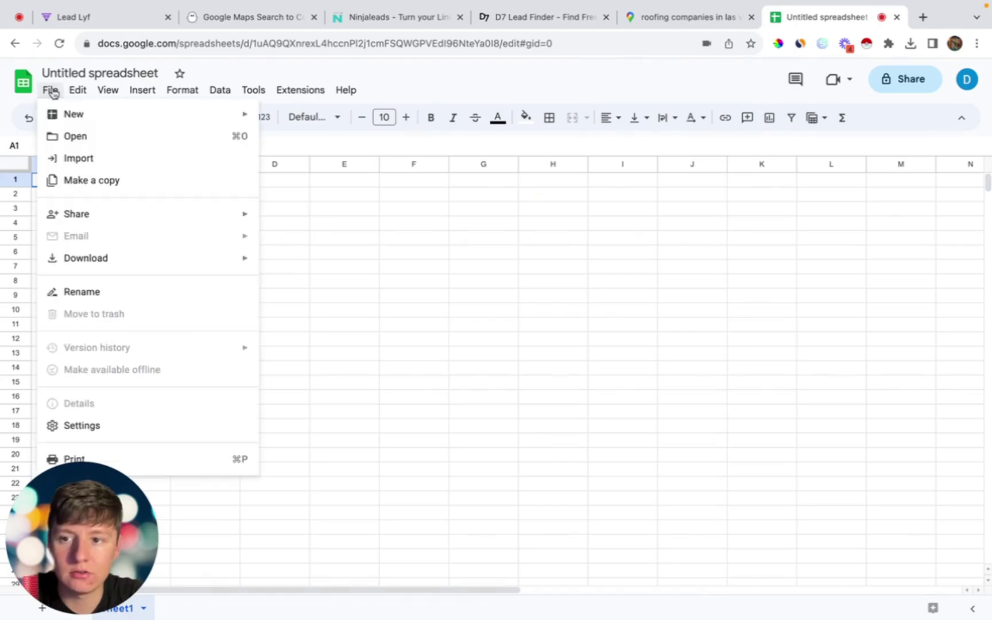
click(73, 138)
click(490, 430)
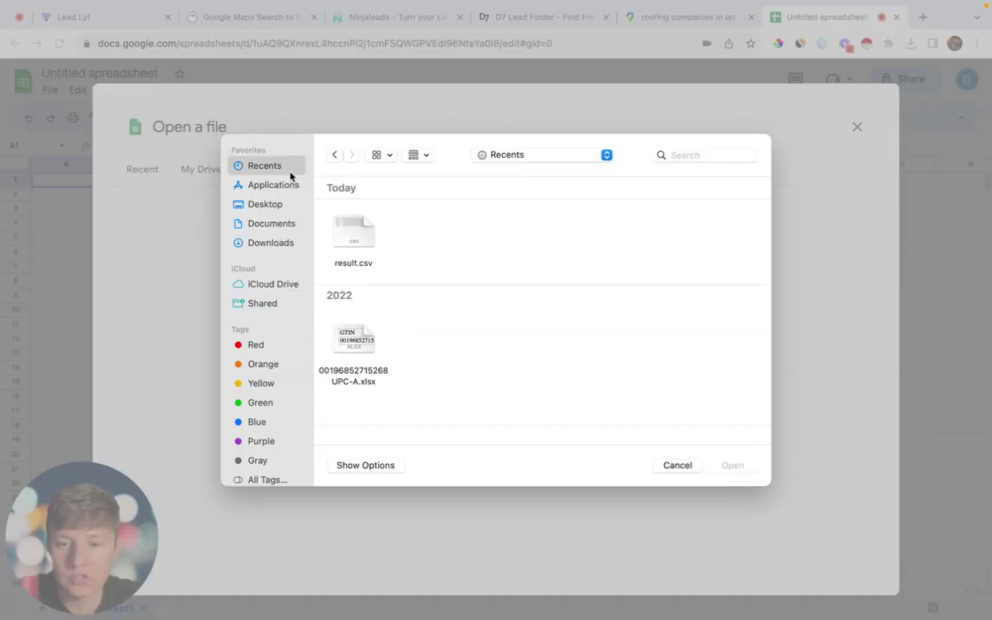
double_click(351, 238)
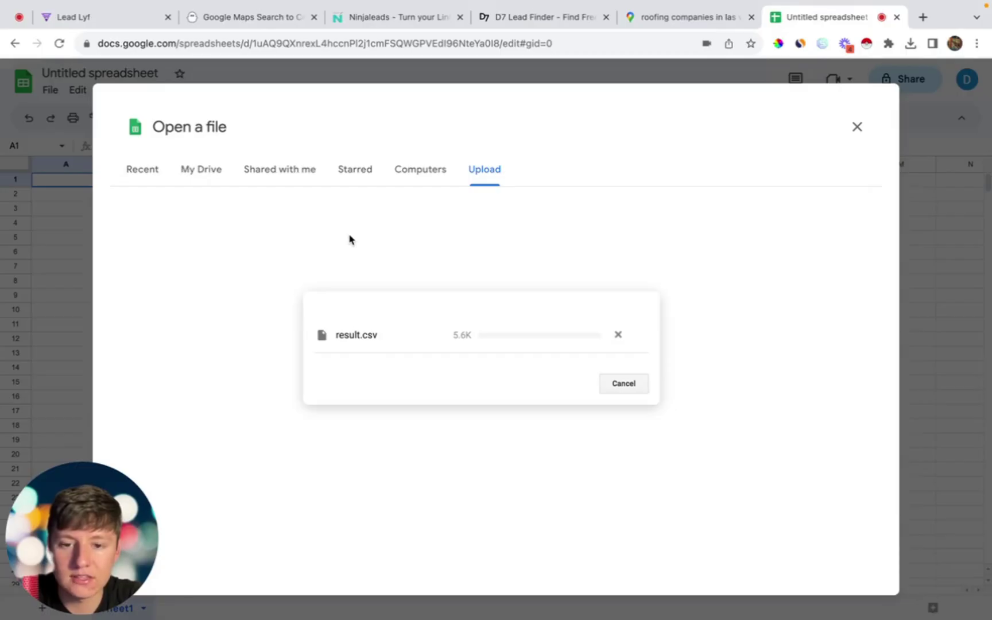
scroll(295, 296, right, 5)
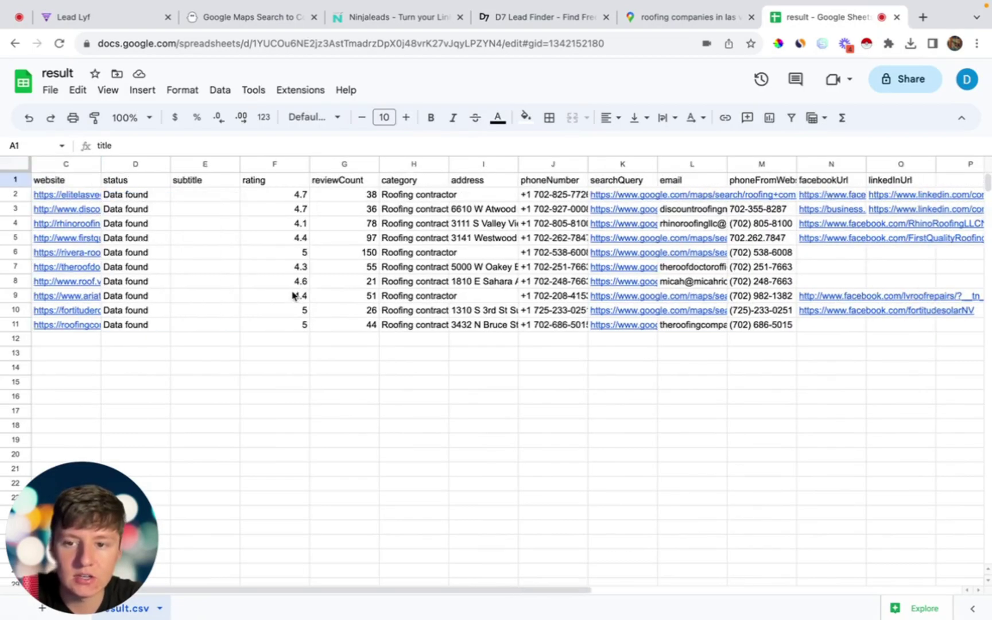
scroll(293, 296, left, 5)
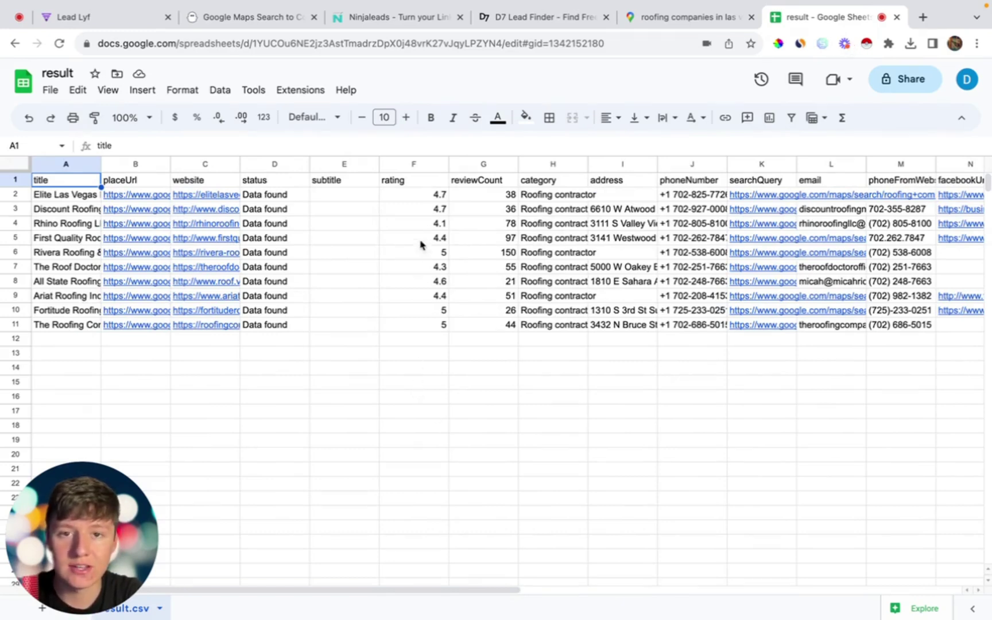
key(super+3)
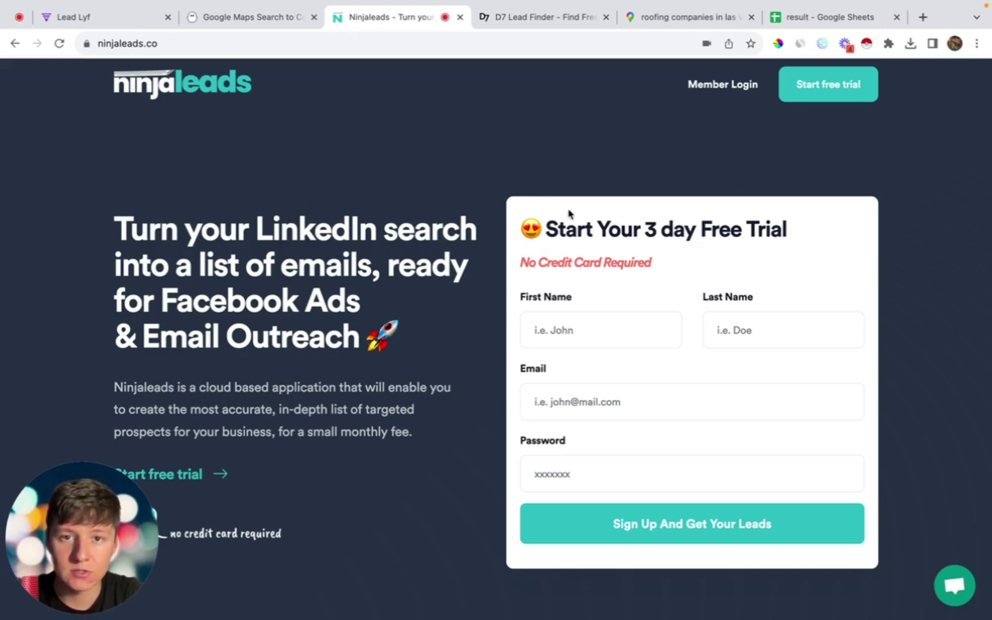
Step: Start the Ninjaleads free trial and choose Local USA Businesses as the search type
click(804, 93)
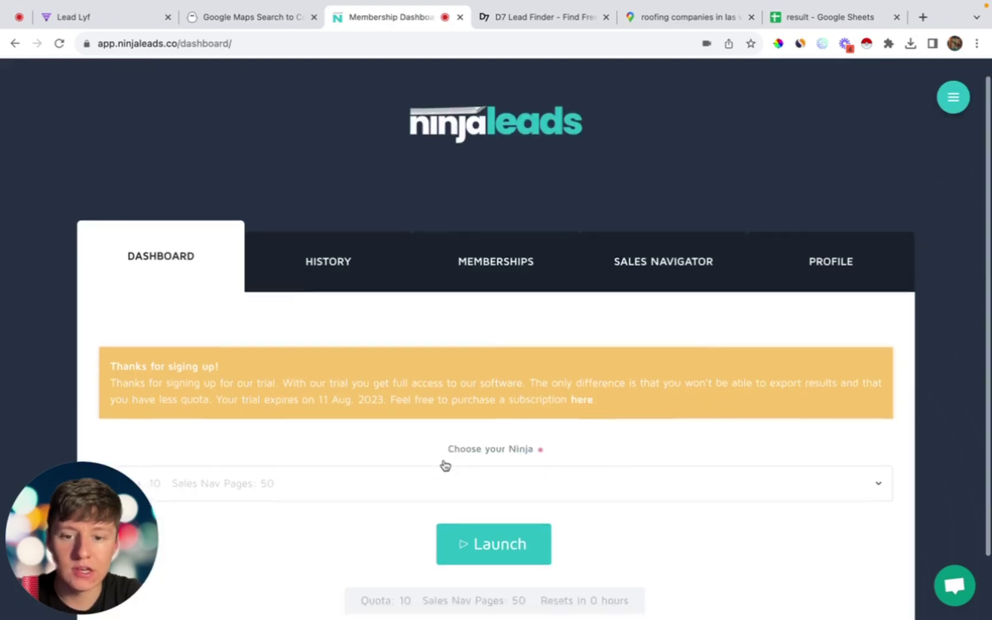
scroll(445, 465, down, 2)
click(405, 411)
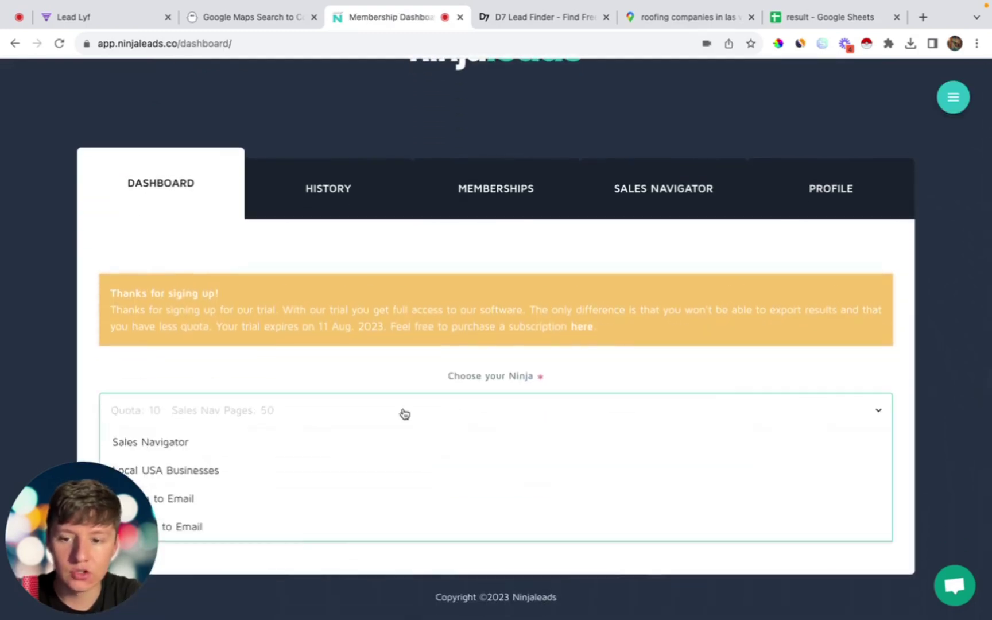
click(344, 470)
scroll(343, 467, down, 2)
Step: Launch a search for lawn care company in Las Vegas, NV
click(323, 383)
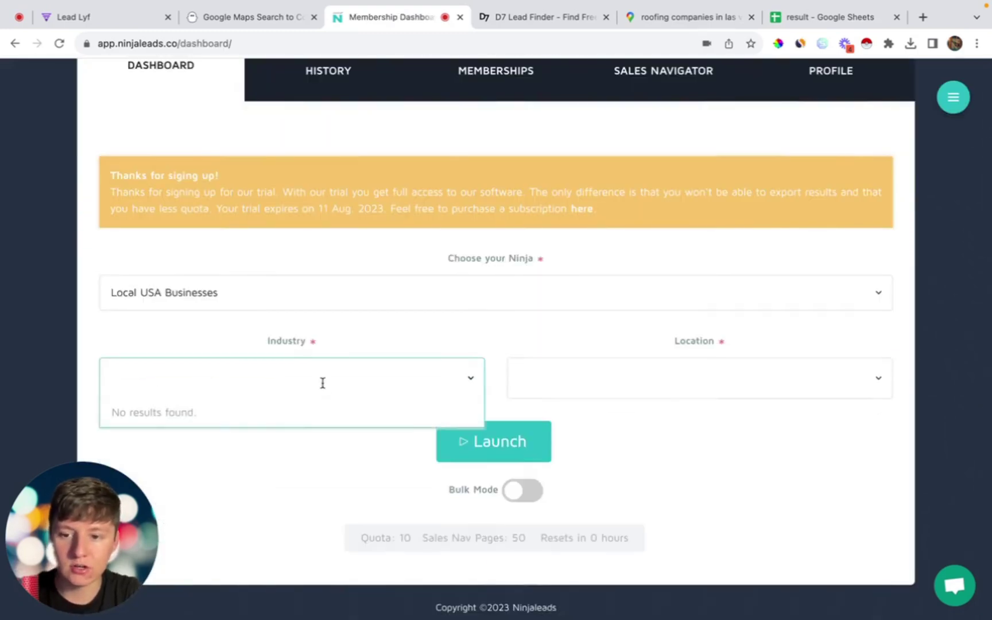
text(lawn car)
click(268, 440)
click(513, 395)
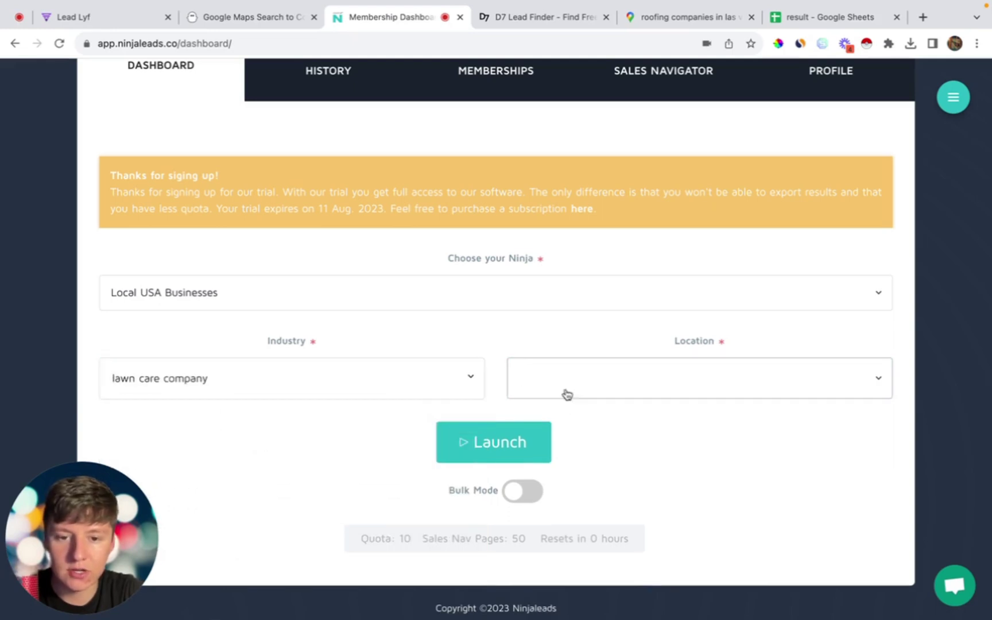
text(las veg)
click(569, 409)
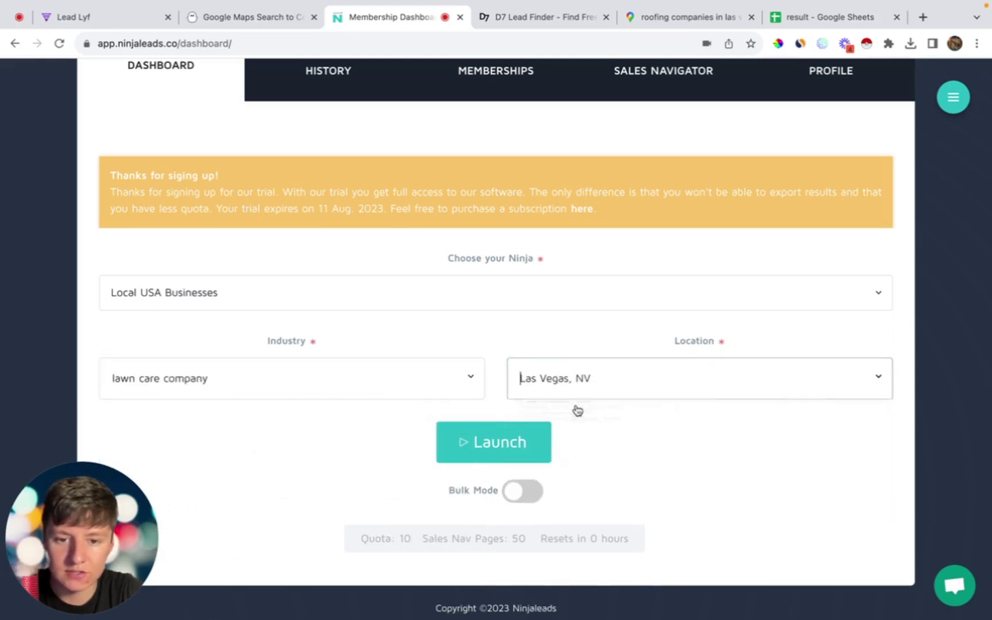
click(520, 441)
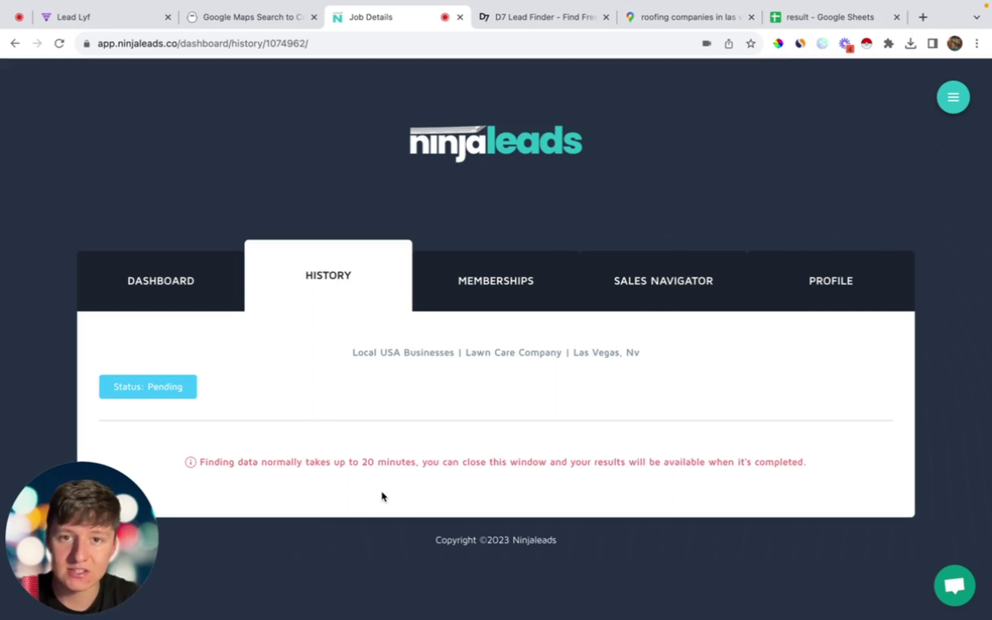
click(515, 19)
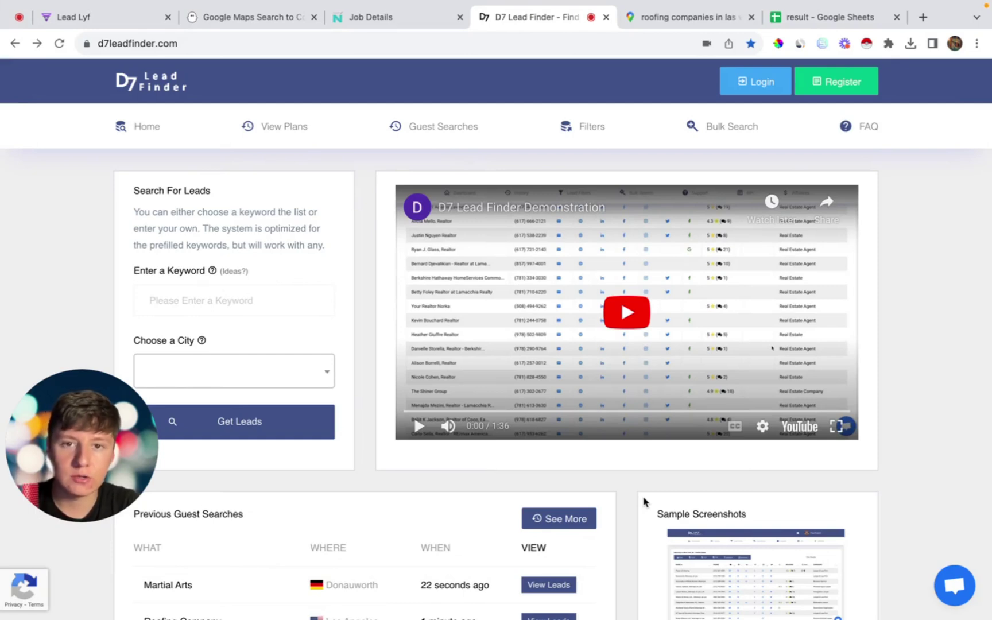
Step: Go to Lead Lyf's Opportunities section and view its empty Pipelines list
click(809, 18)
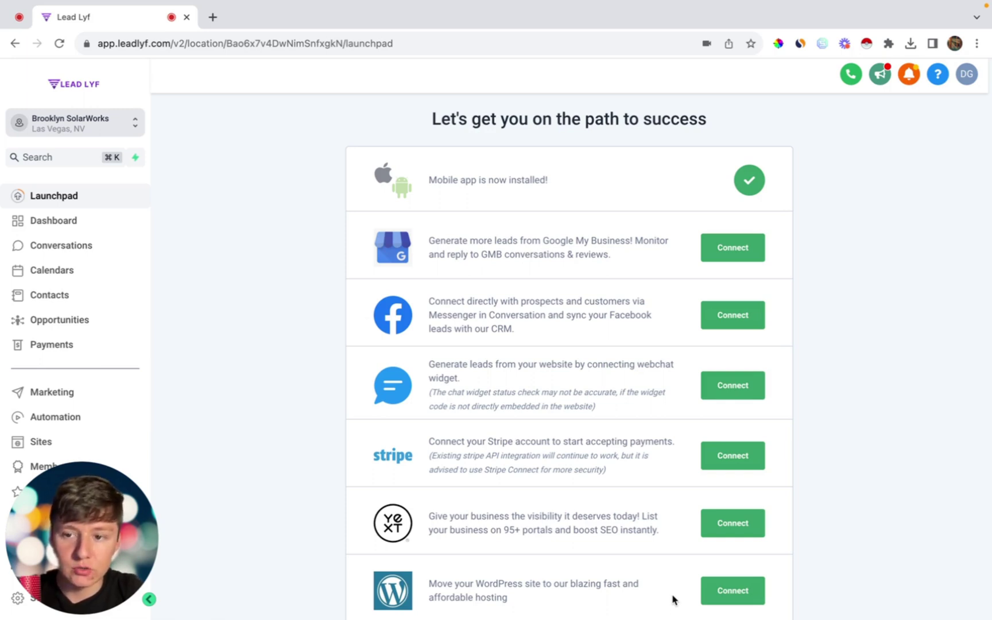
click(131, 320)
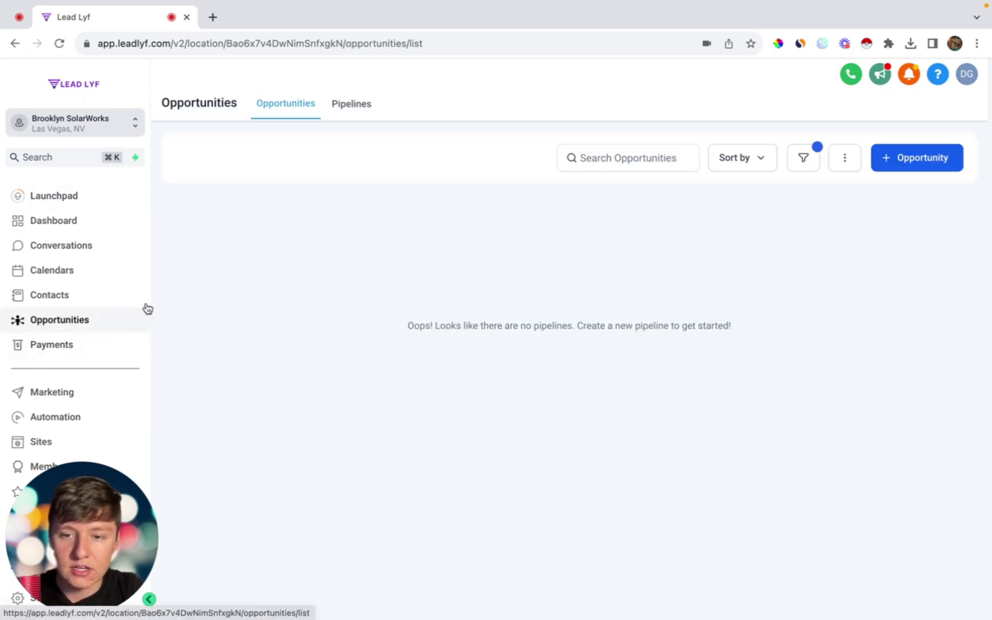
click(343, 114)
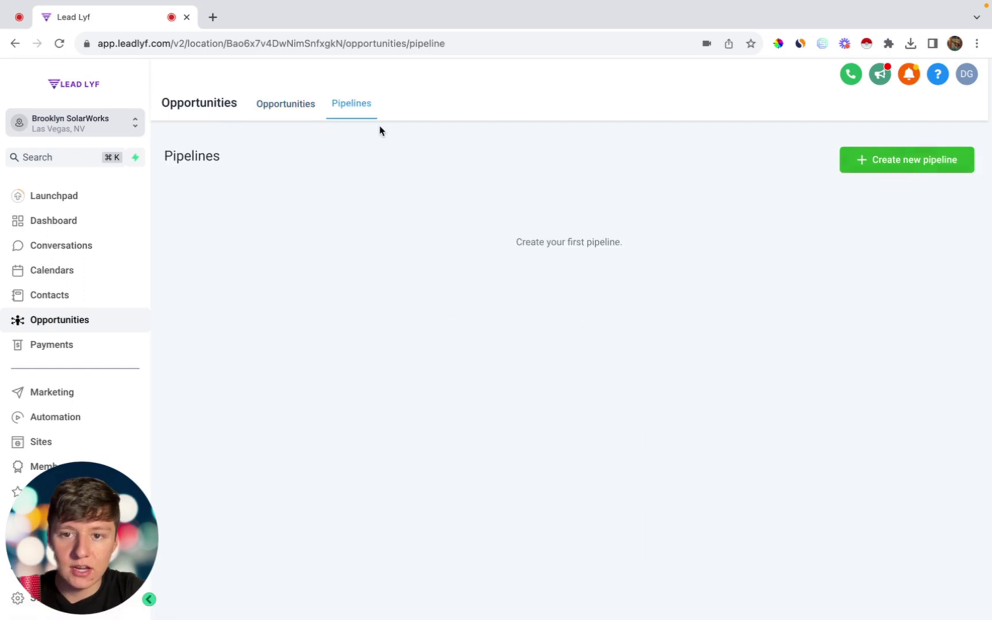
Step: Create a pipeline named Cold Outreach with stages Cold Call and Responded
click(903, 157)
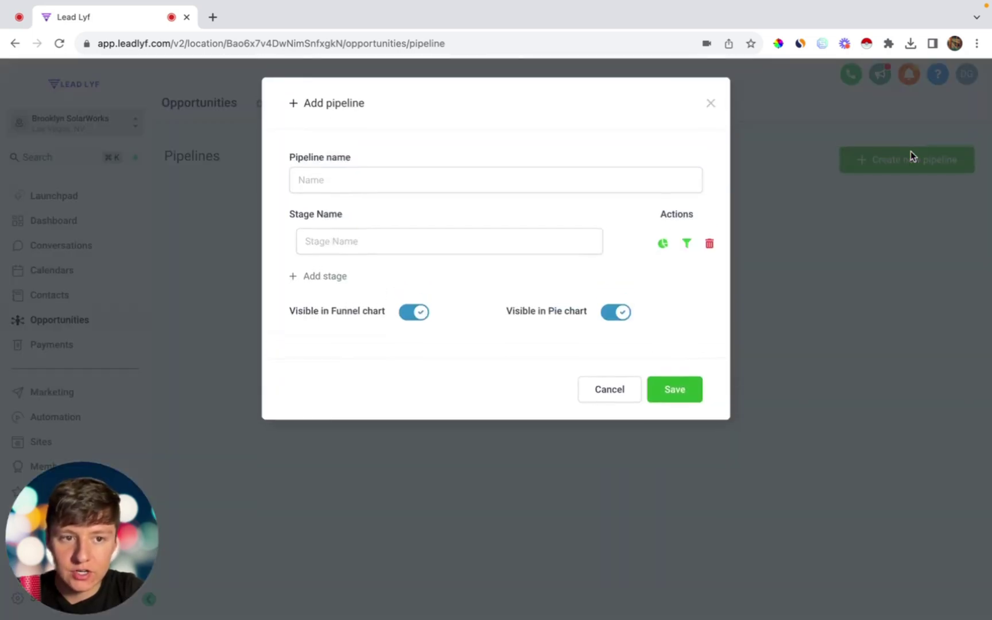
click(384, 182)
text(Cold Outreach)
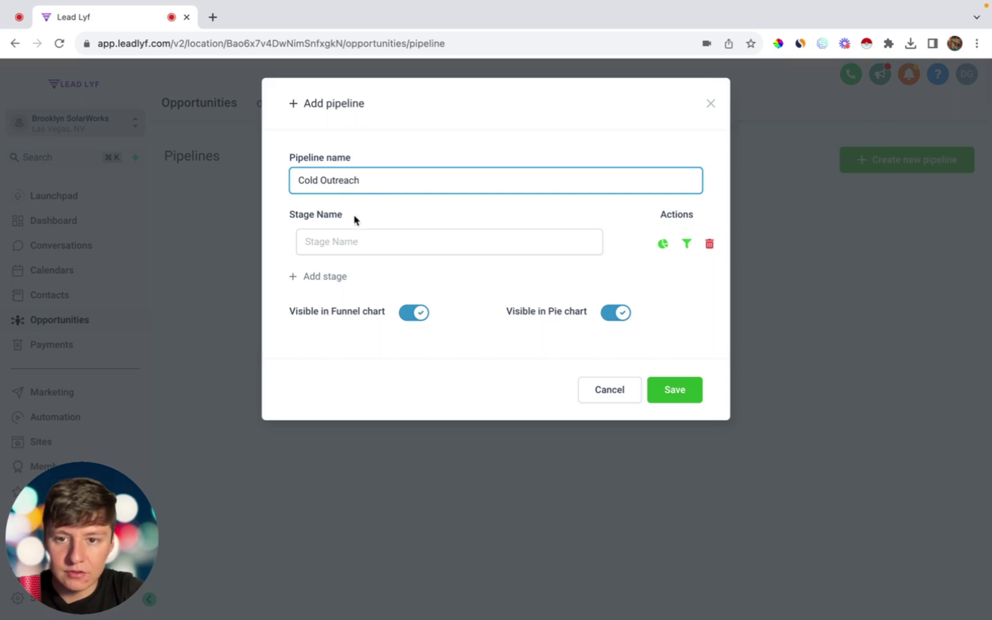
click(345, 246)
text(Cold)
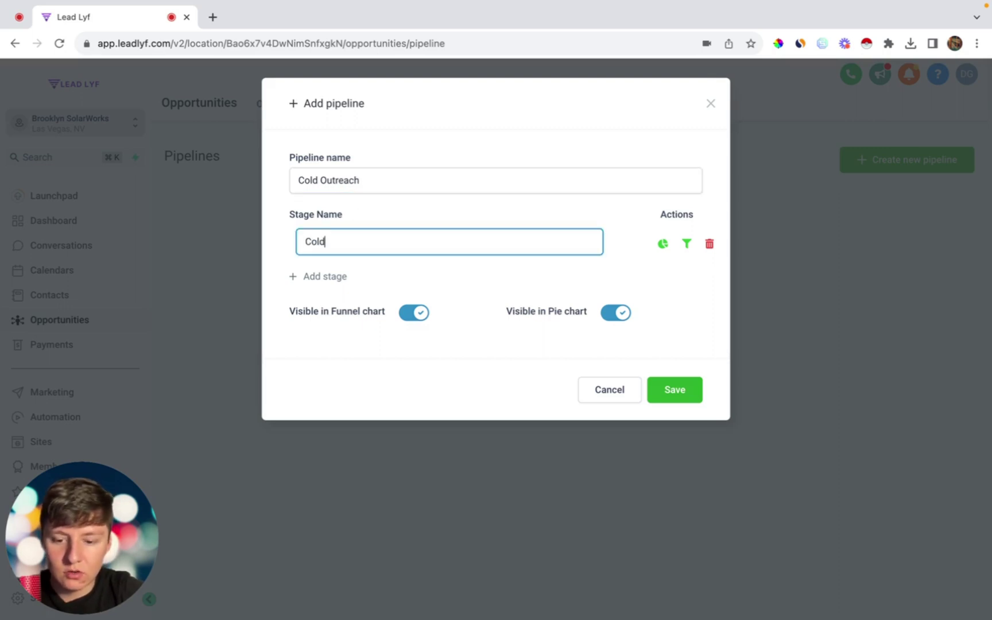
text( Call)
click(333, 276)
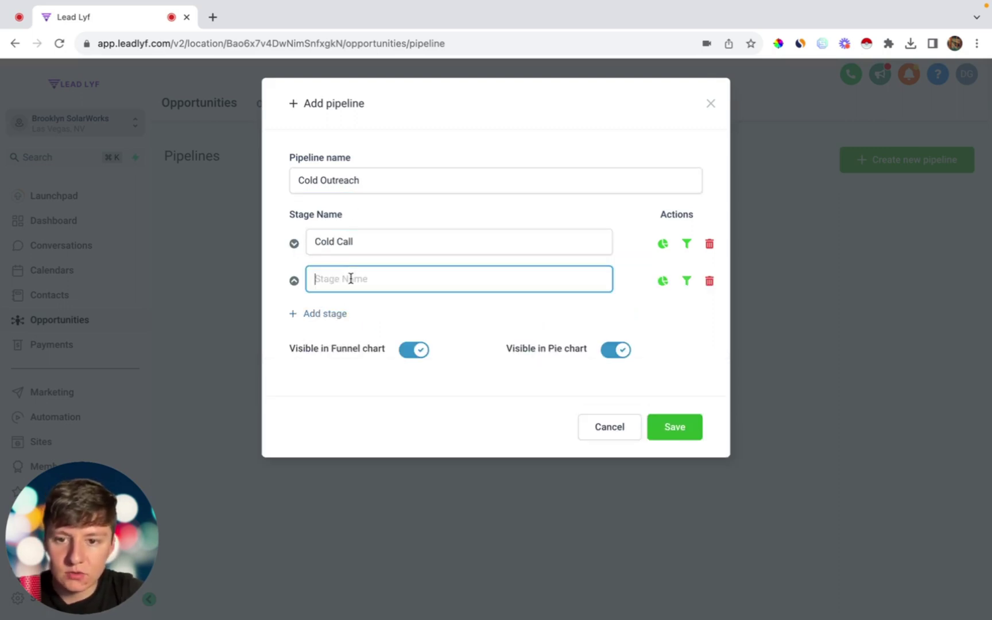
text(Responded)
Step: Add stages Not Interested, Follow Up and appointment booked, then save and view the board
click(335, 311)
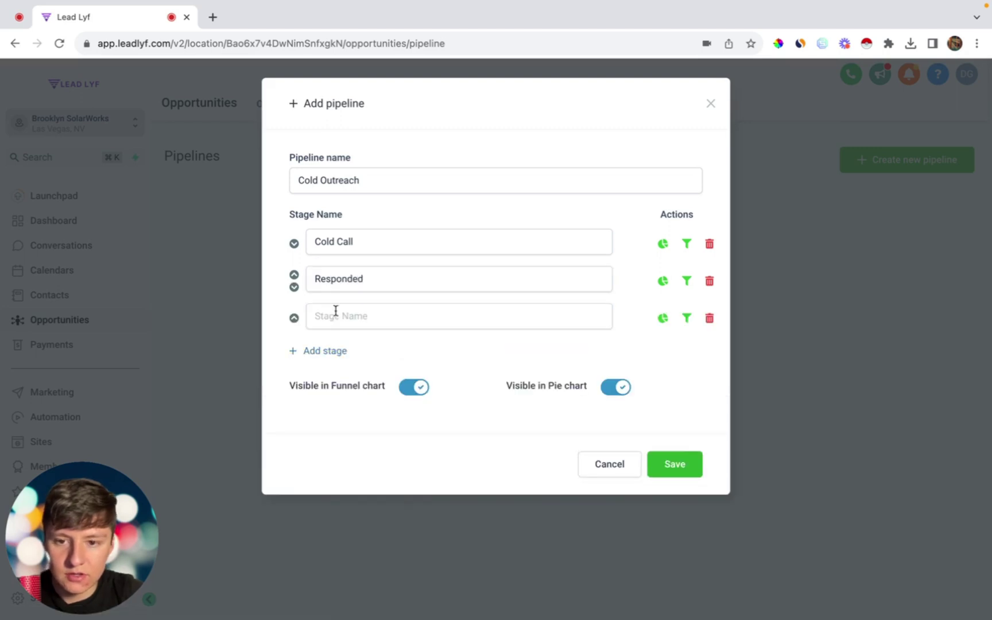
click(336, 310)
text(Not Inte)
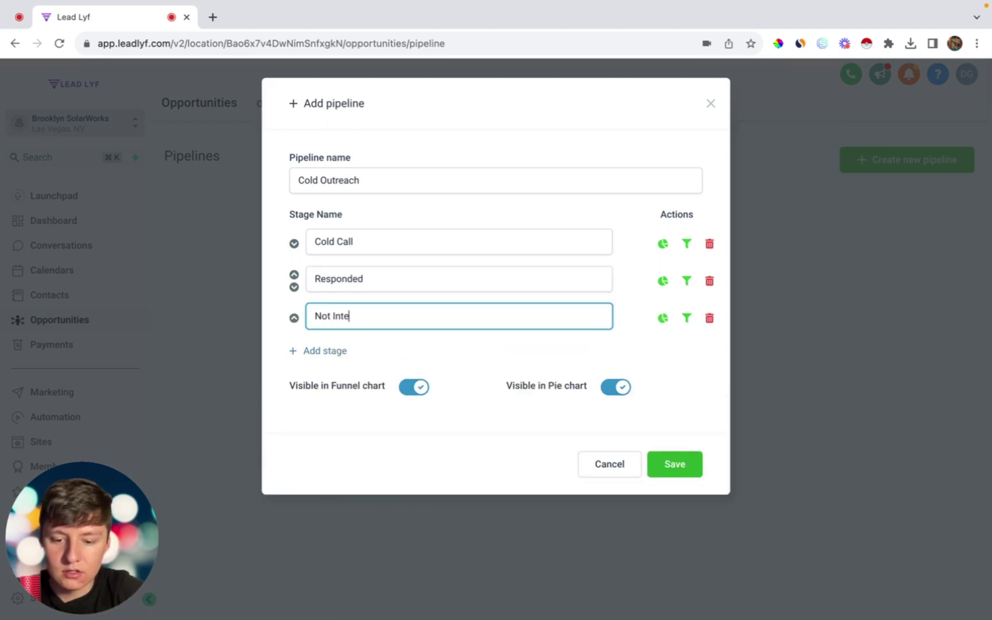
text(rested)
click(332, 351)
click(332, 352)
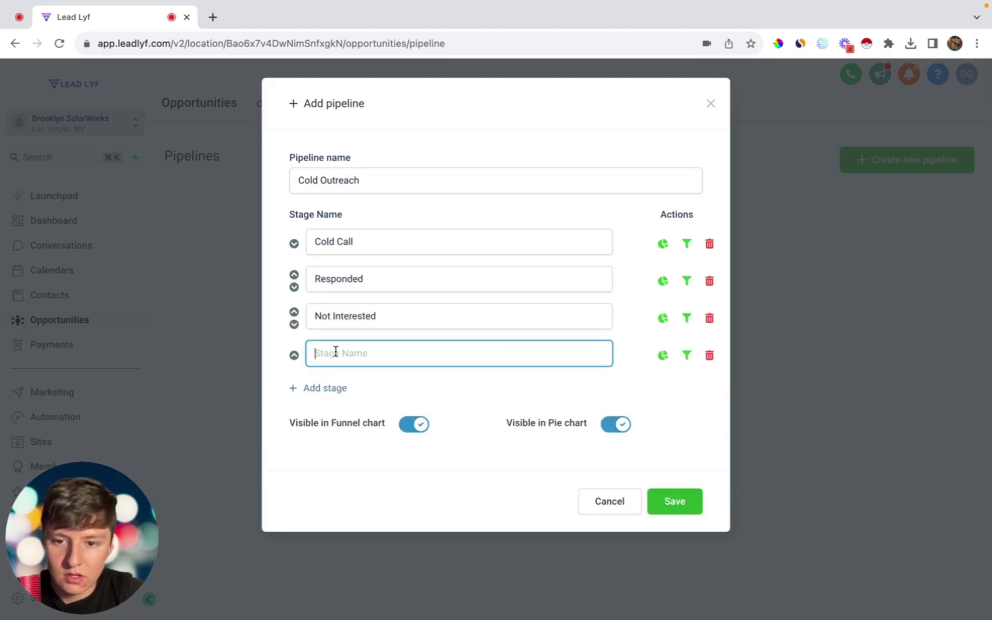
text(Follow Up)
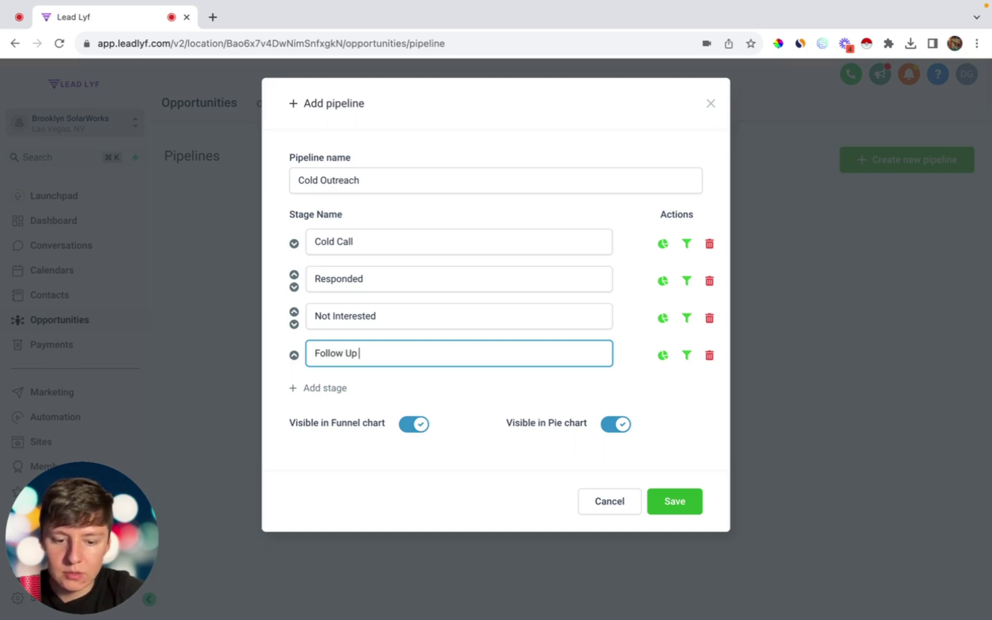
click(315, 388)
click(315, 390)
text(appointment b)
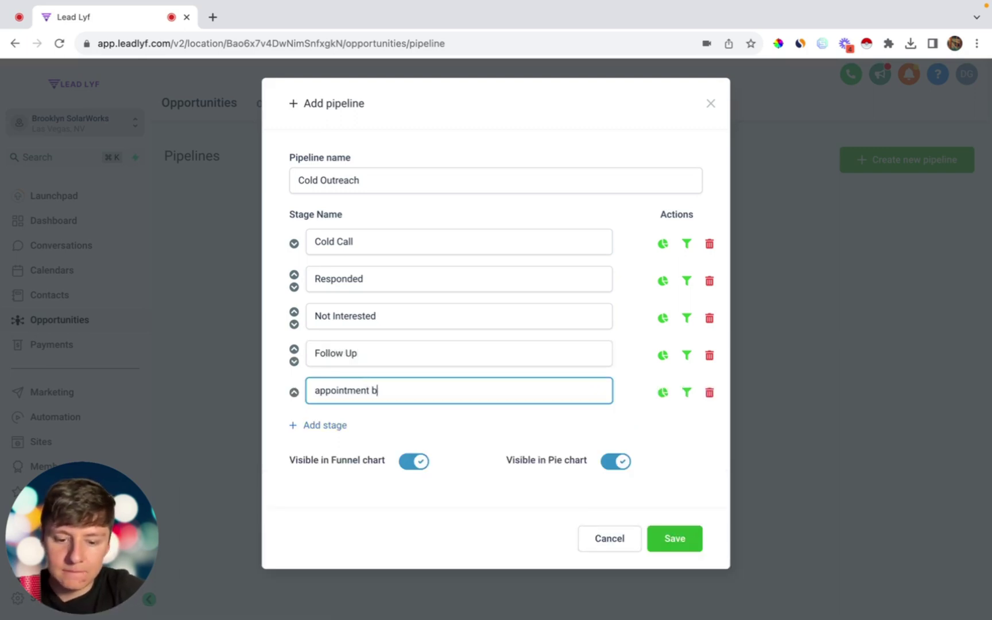
text(ooked)
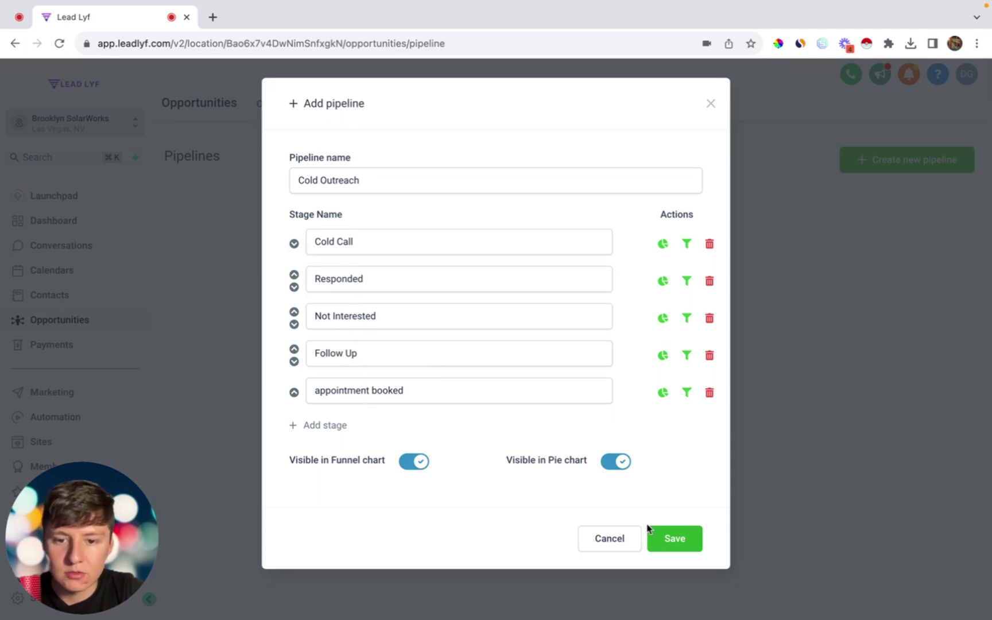
click(672, 538)
click(282, 104)
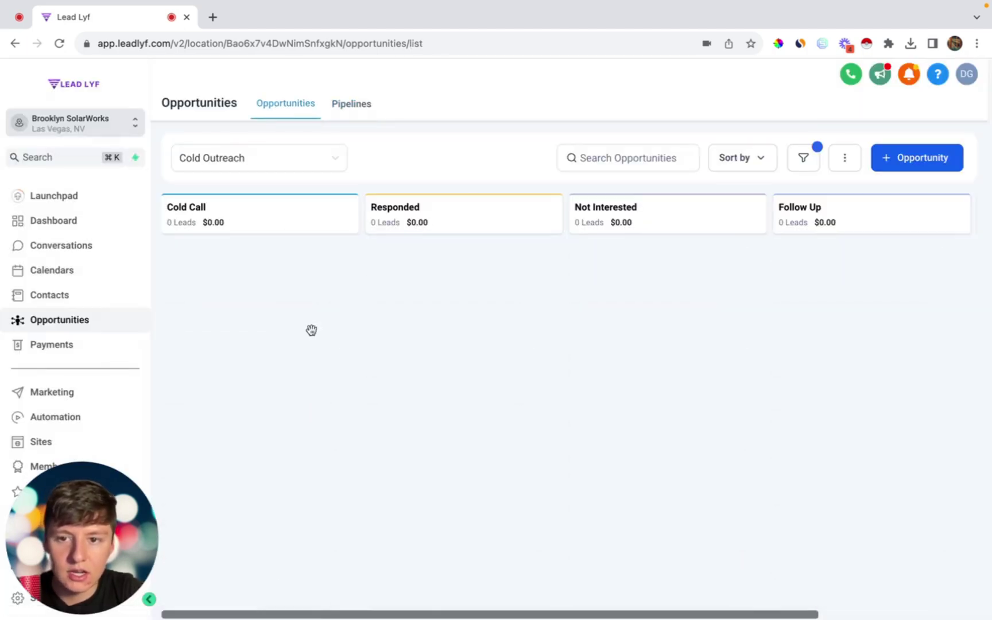
Step: From Automation, start creating a new workflow to reach the scratch-or-recipe template choice
scroll(523, 333, right, 5)
scroll(522, 333, left, 5)
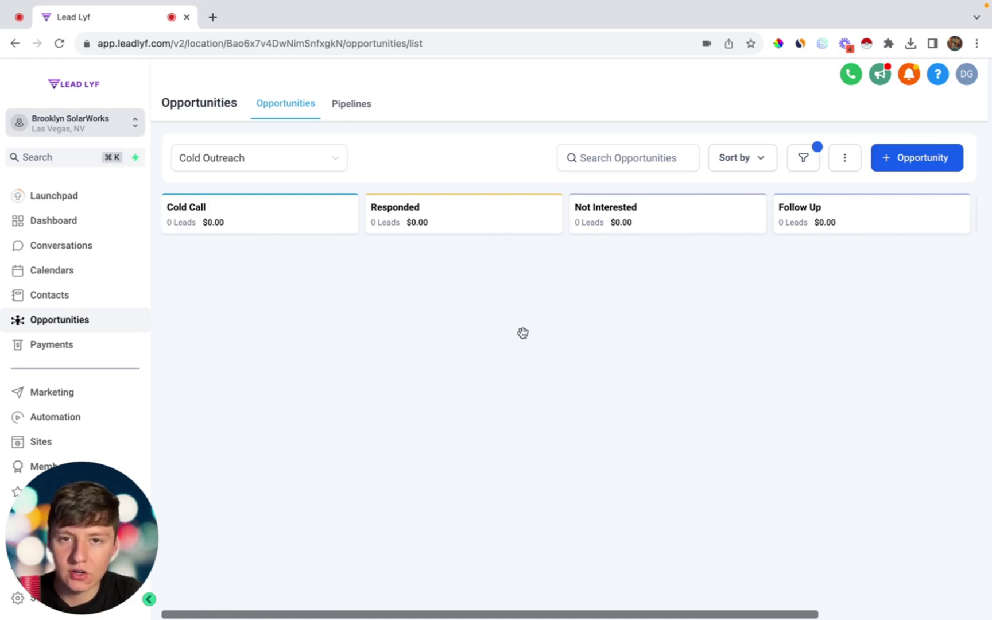
click(95, 423)
click(886, 162)
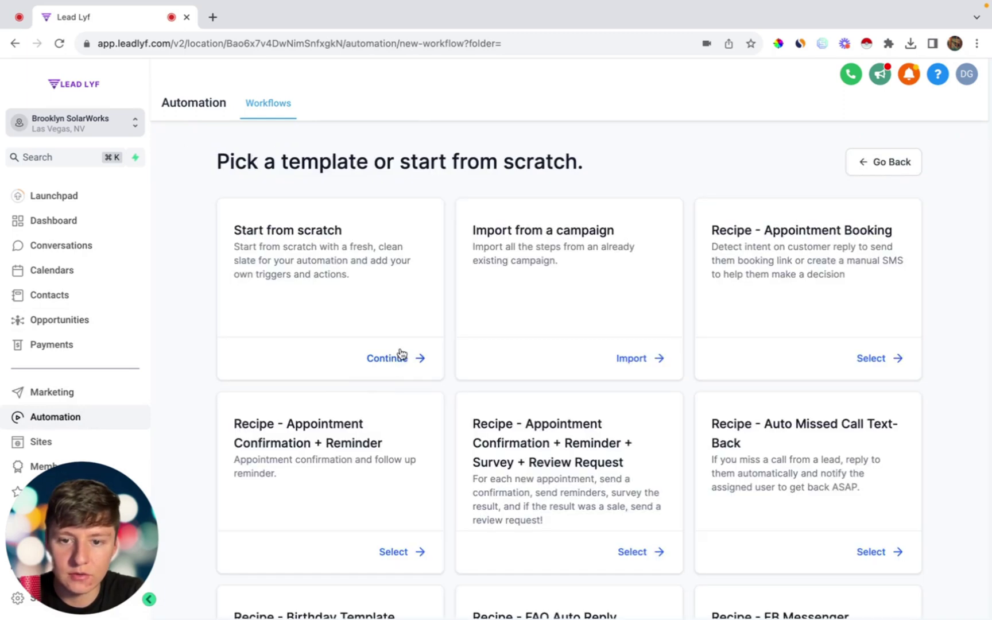
Step: Start a blank workflow and name it 'Cold Outreach'
click(399, 352)
click(454, 78)
key(super+a)
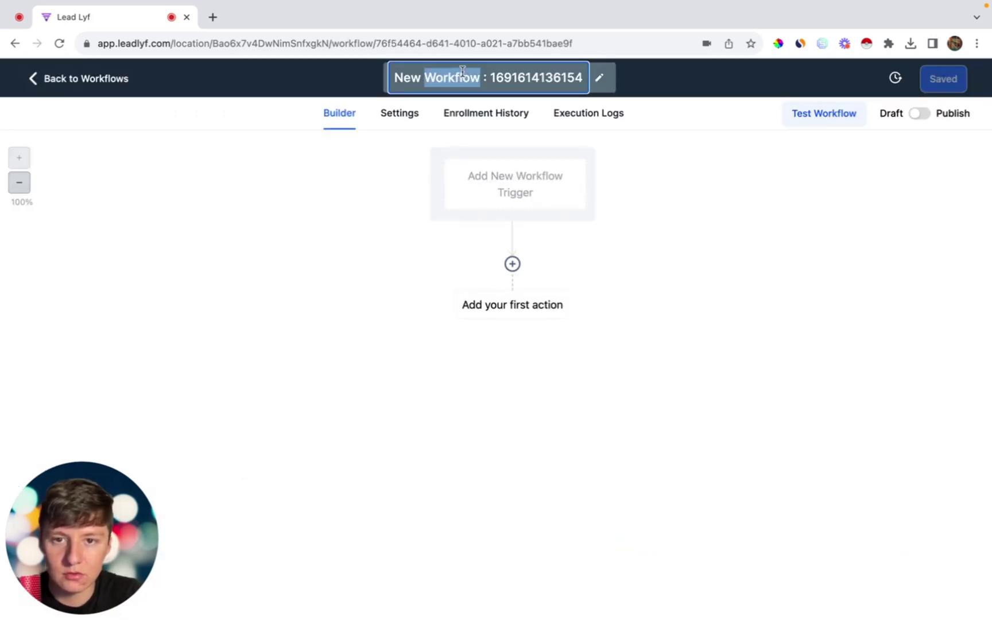
text(Cold Outreach)
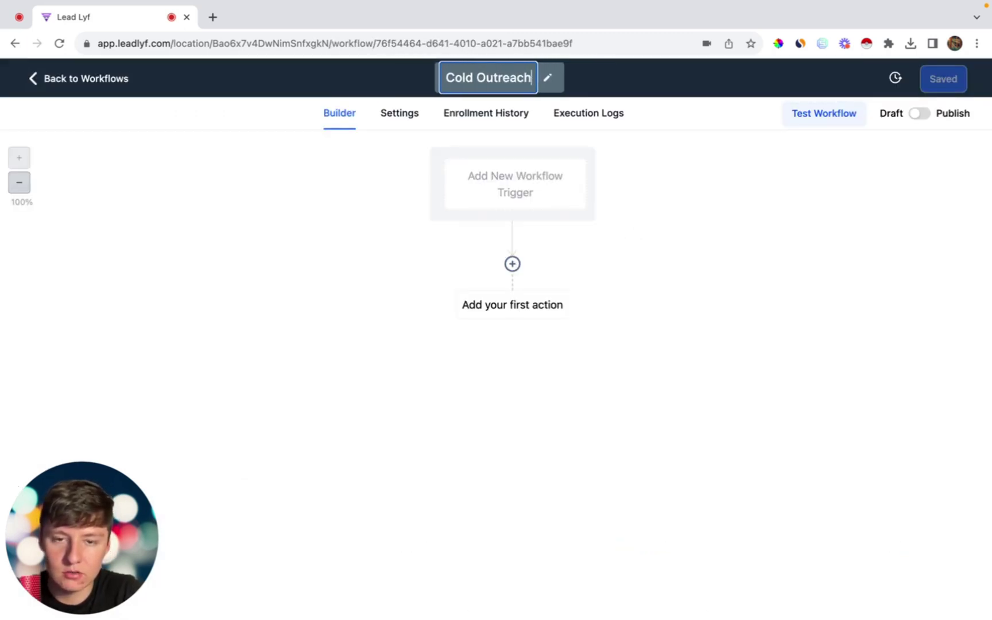
key(Return)
Step: Add a Call Status trigger filtered to Call Direction = Outgoing
click(556, 207)
text(call)
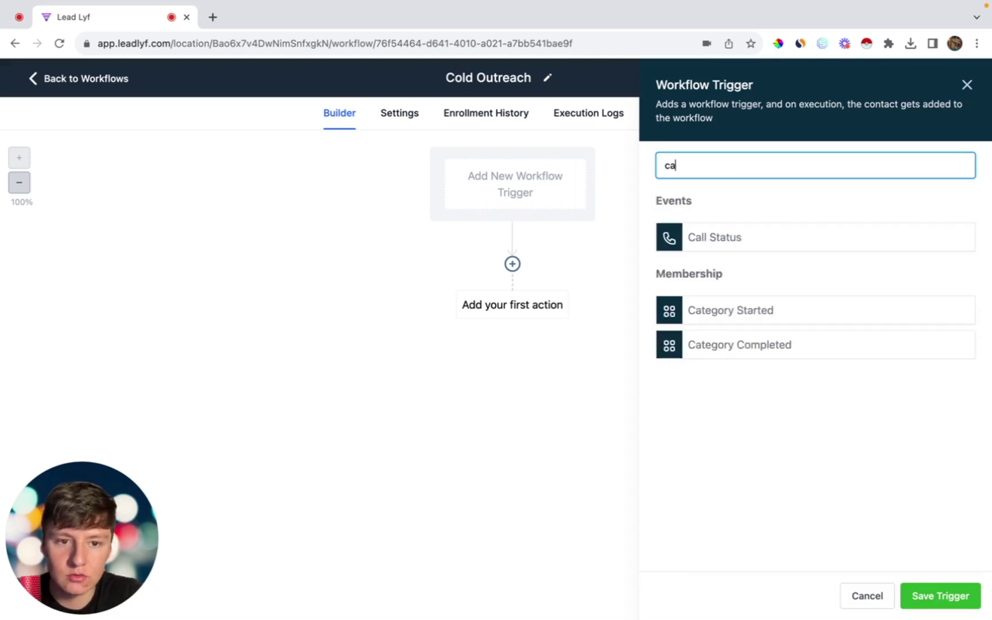
click(691, 237)
click(436, 299)
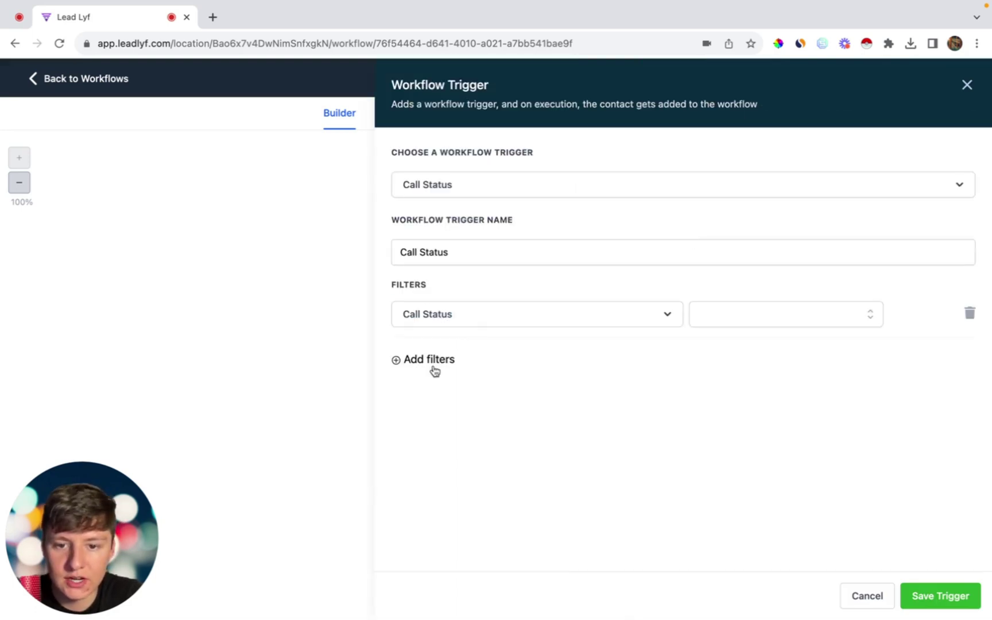
click(428, 320)
click(428, 411)
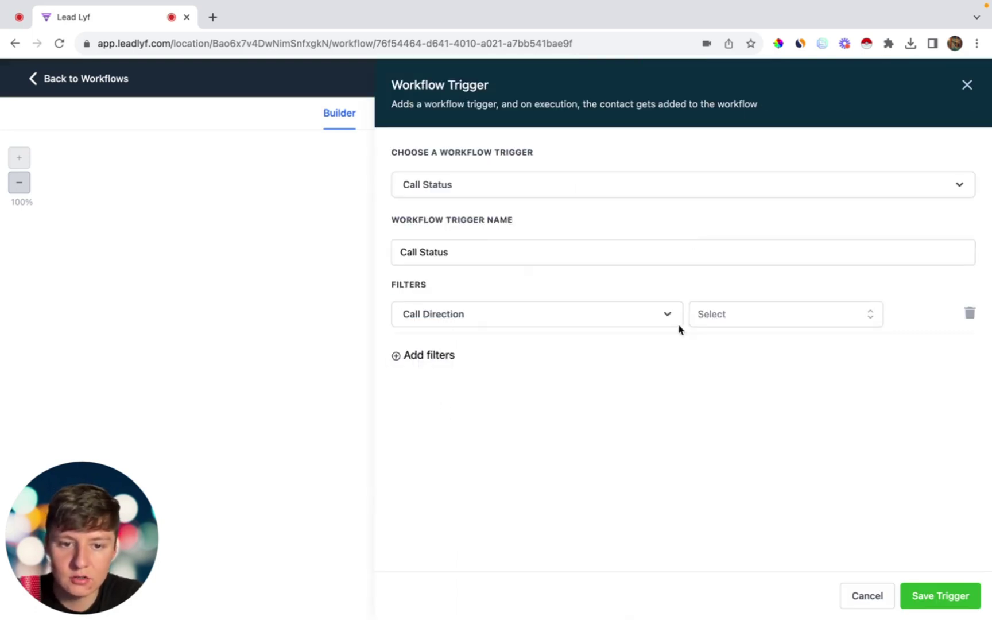
click(703, 313)
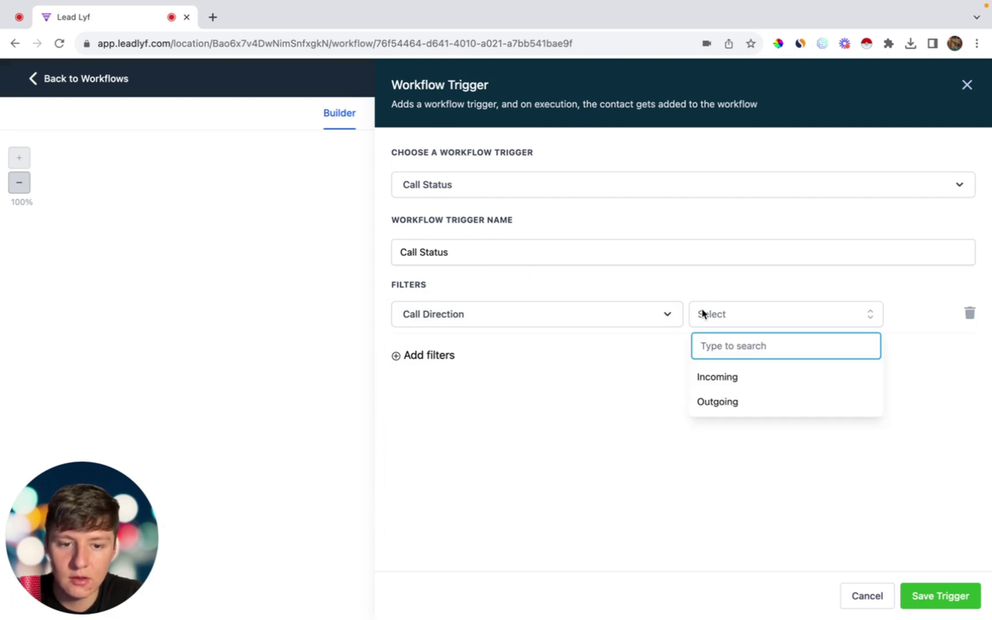
click(719, 404)
click(933, 595)
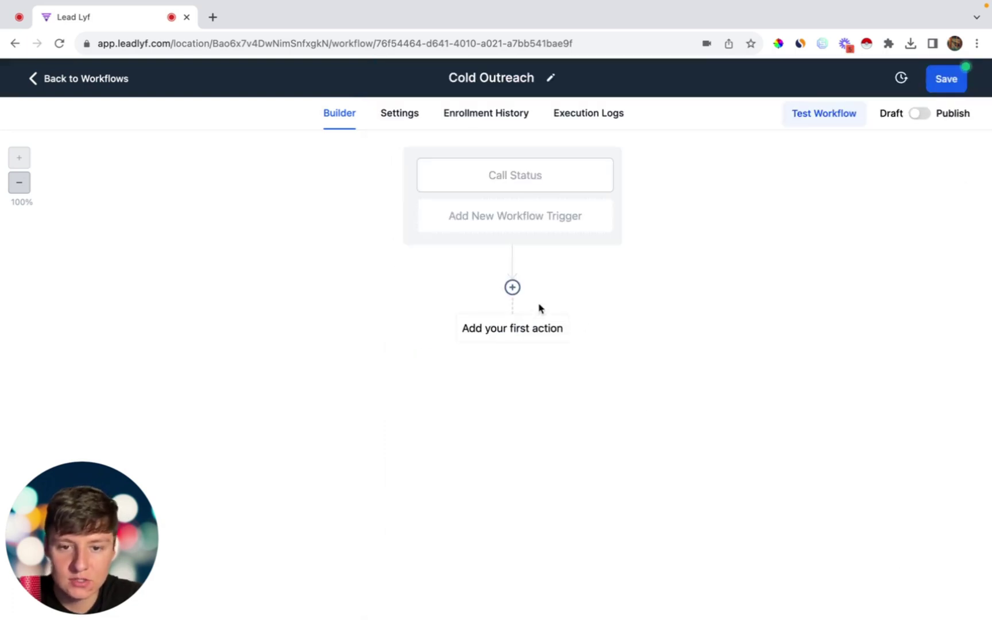
Step: Add a Create/Update Opportunity action in the Cold Outreach pipeline at Cold Call, and save the workflow
click(512, 289)
text(Op)
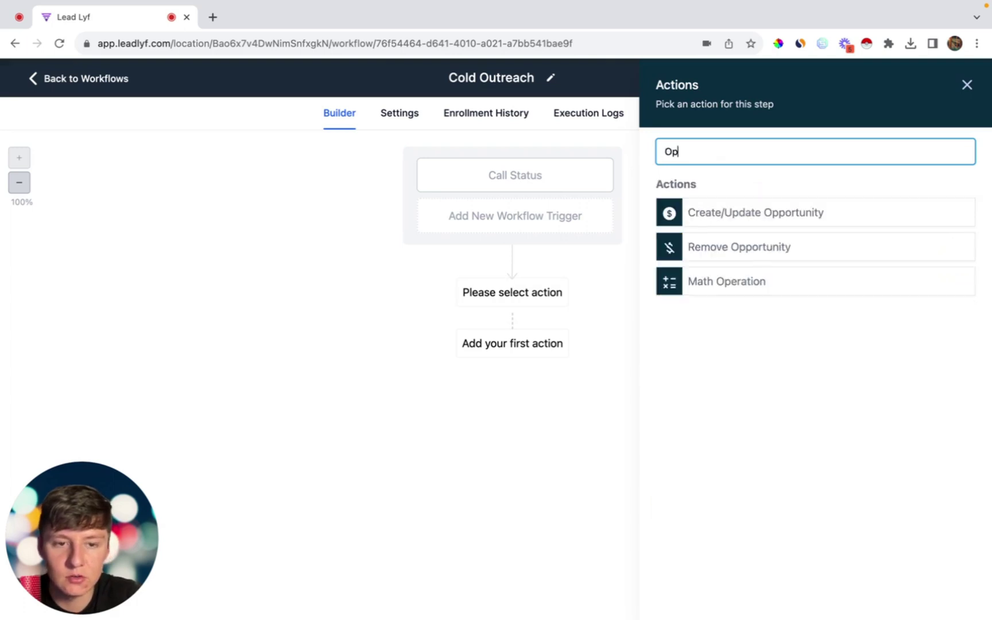
click(689, 213)
click(680, 238)
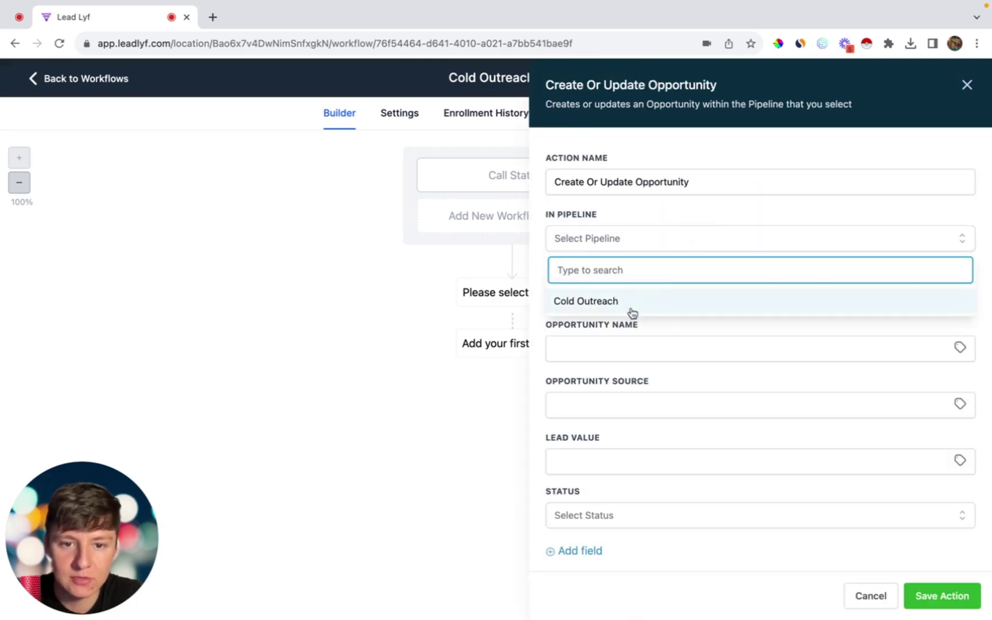
click(634, 312)
click(629, 295)
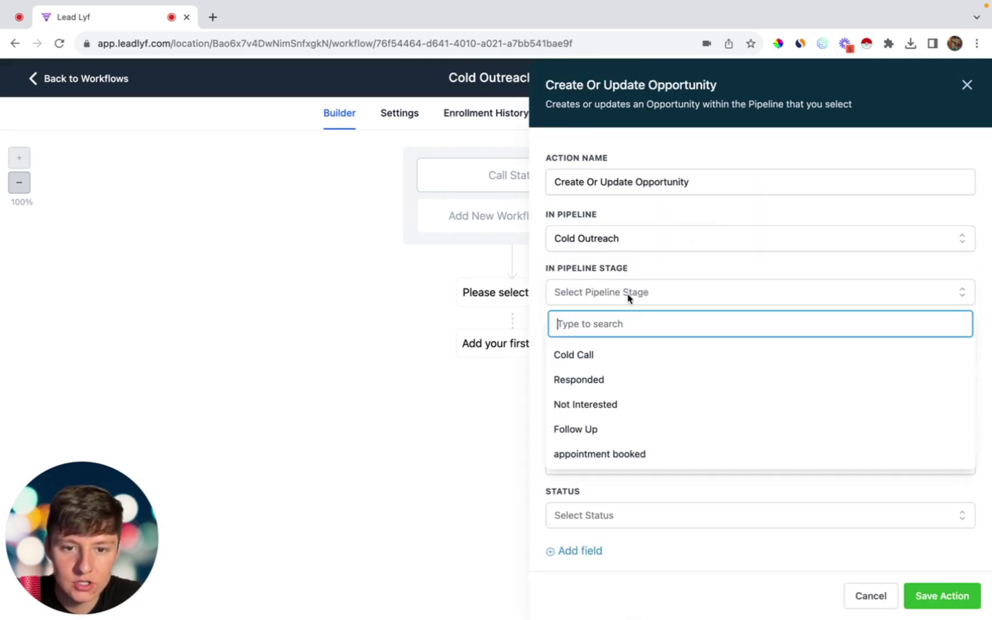
click(605, 361)
click(943, 595)
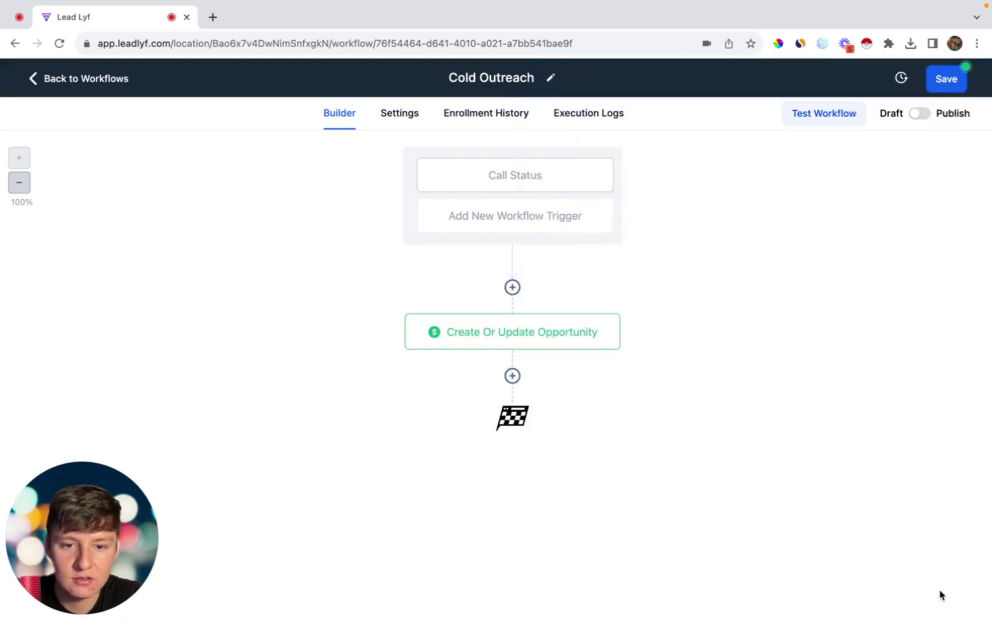
click(945, 79)
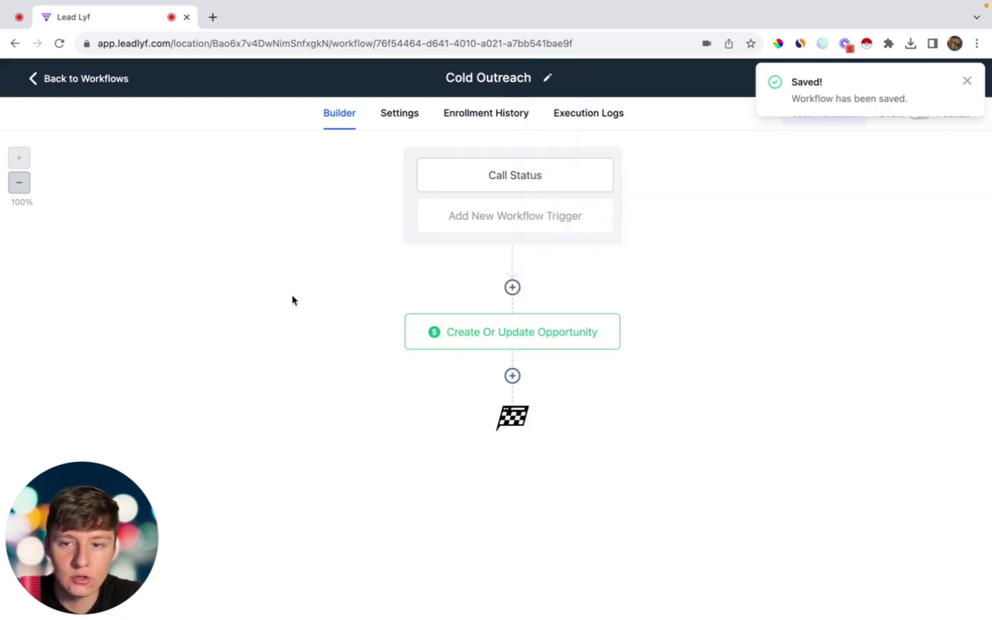
click(74, 84)
Step: Create a new blank workflow named 'Cold Outreach Responded'
click(931, 159)
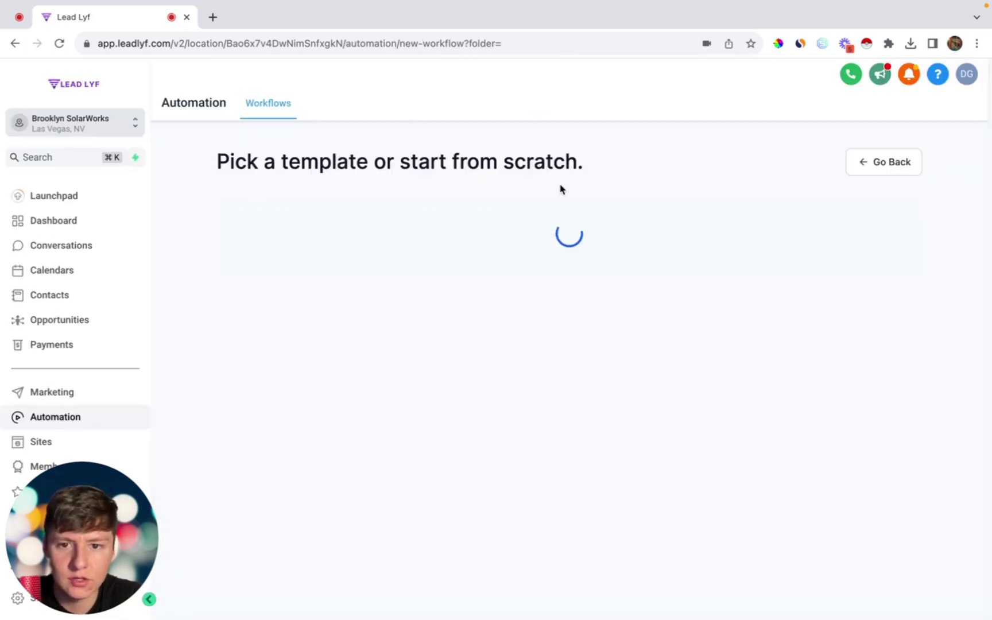
click(399, 357)
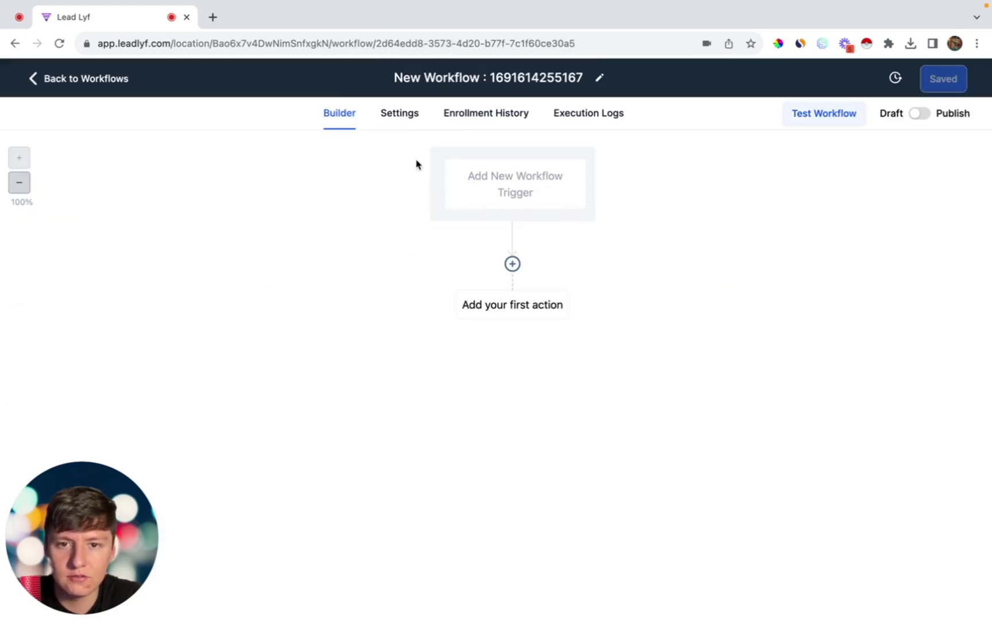
click(487, 77)
text(Cold Out)
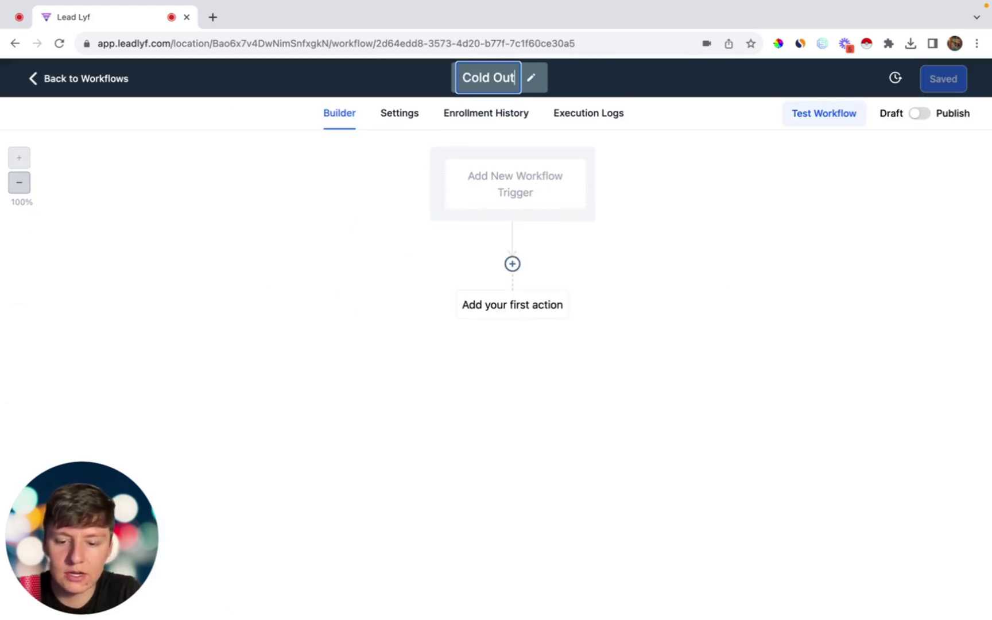
text(reach Responded)
key(Return)
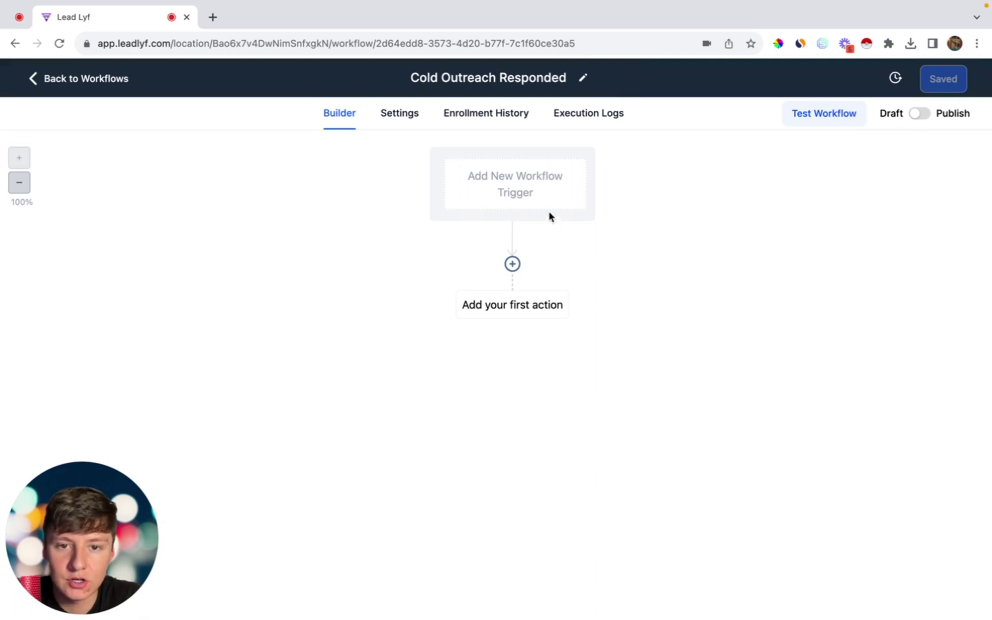
Step: Add a Customer Replied trigger filtered to Reply channel = Call
click(547, 203)
text(c)
click(764, 387)
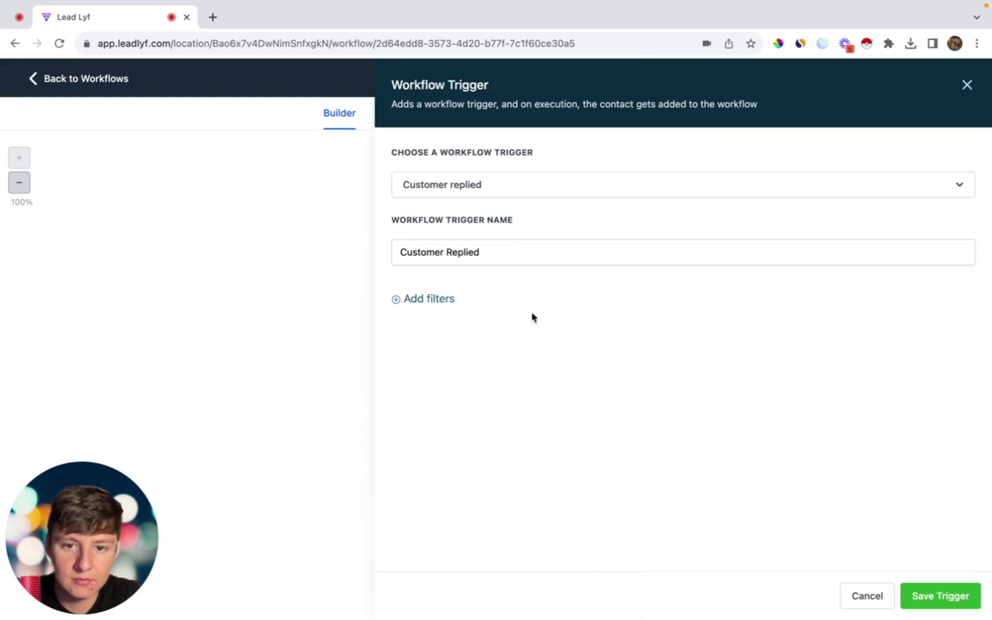
click(439, 308)
click(436, 314)
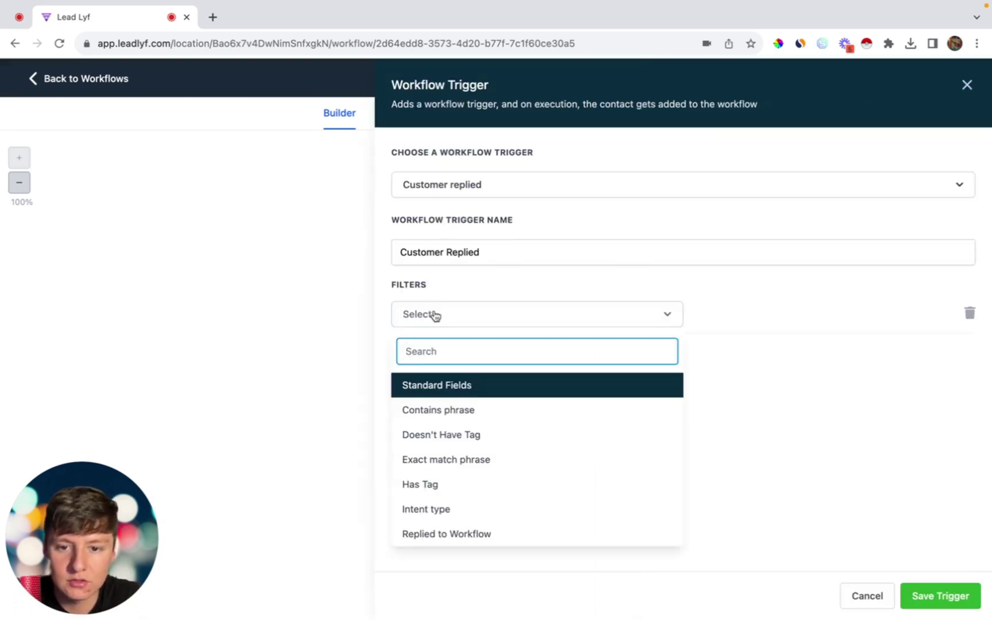
scroll(432, 474, down, 3)
click(432, 476)
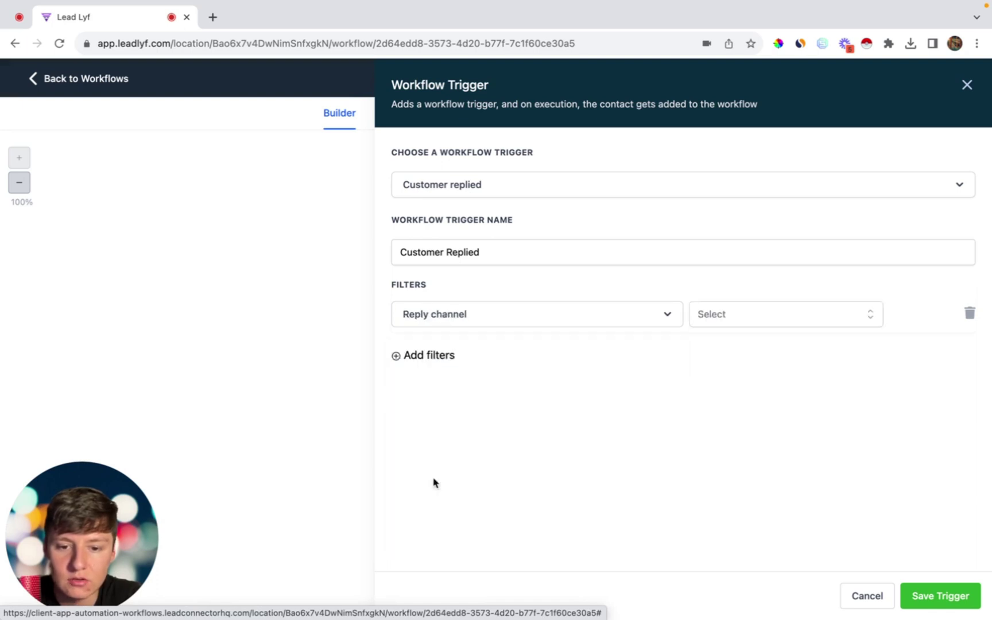
click(712, 323)
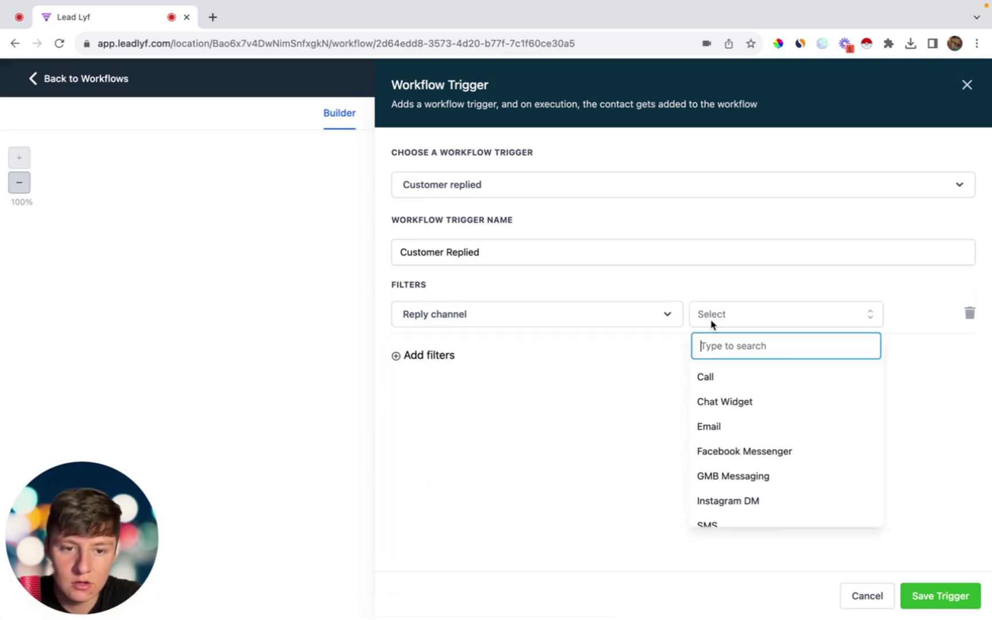
click(711, 374)
click(940, 597)
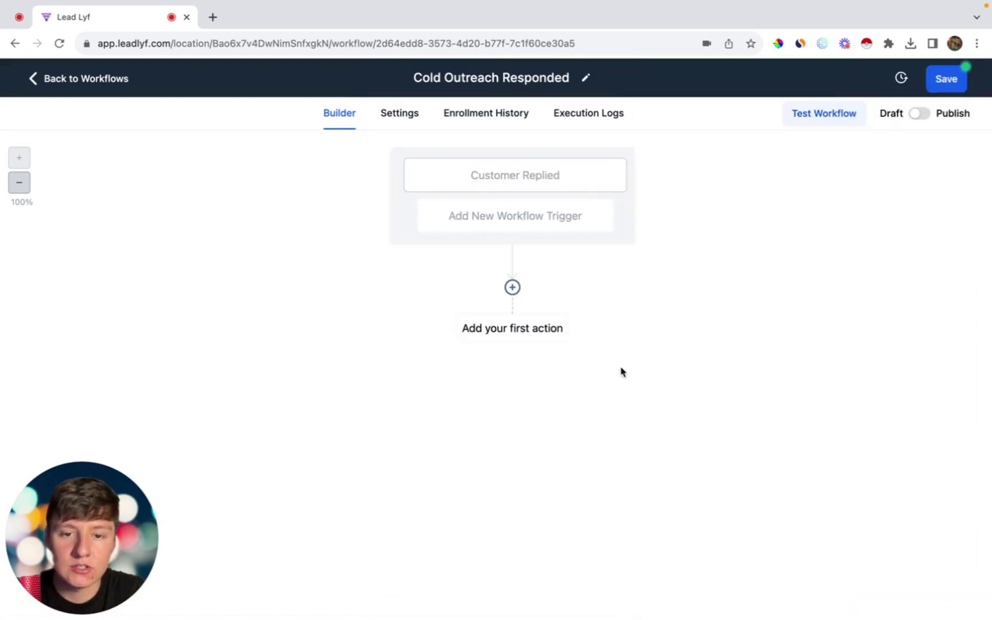
Step: Add a Send Internal Notification action with the pasted title and message
click(513, 289)
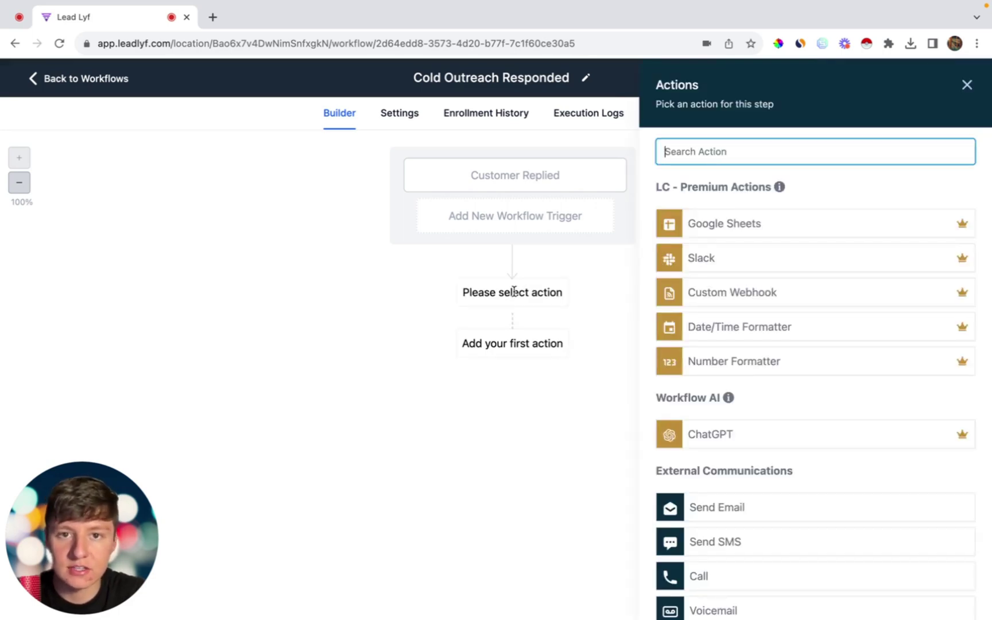
text(in)
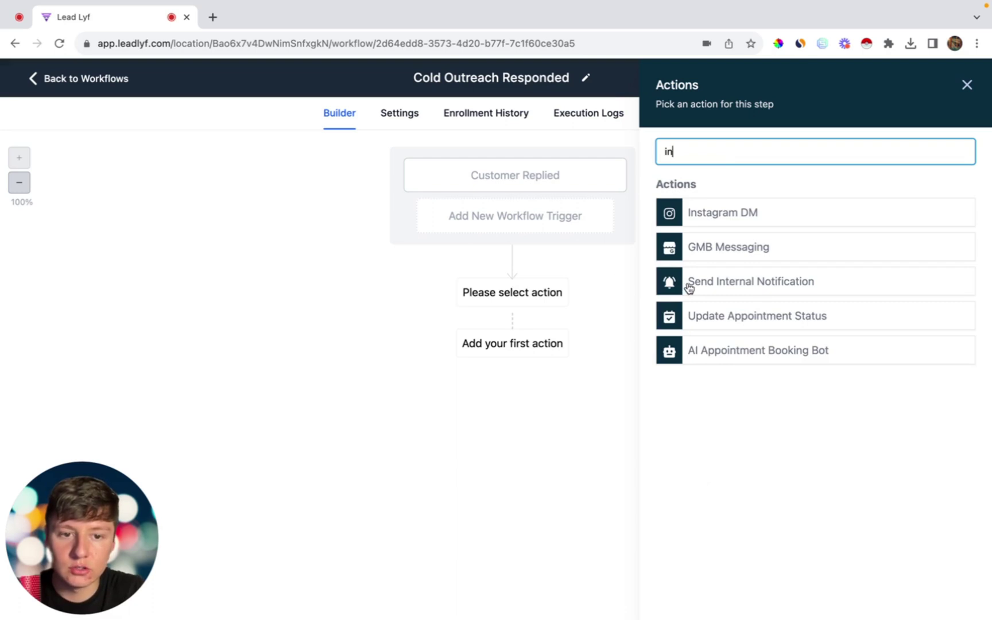
click(689, 283)
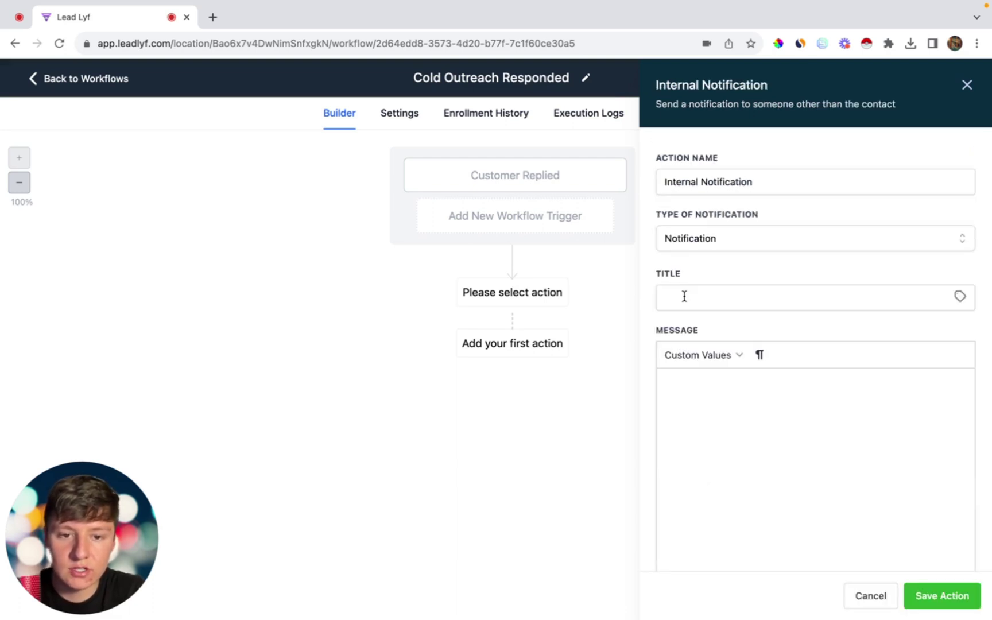
click(685, 296)
text(You Got A New Lead!)
click(701, 386)
text(Follow Up With The Lead Before It Goes Cold!)
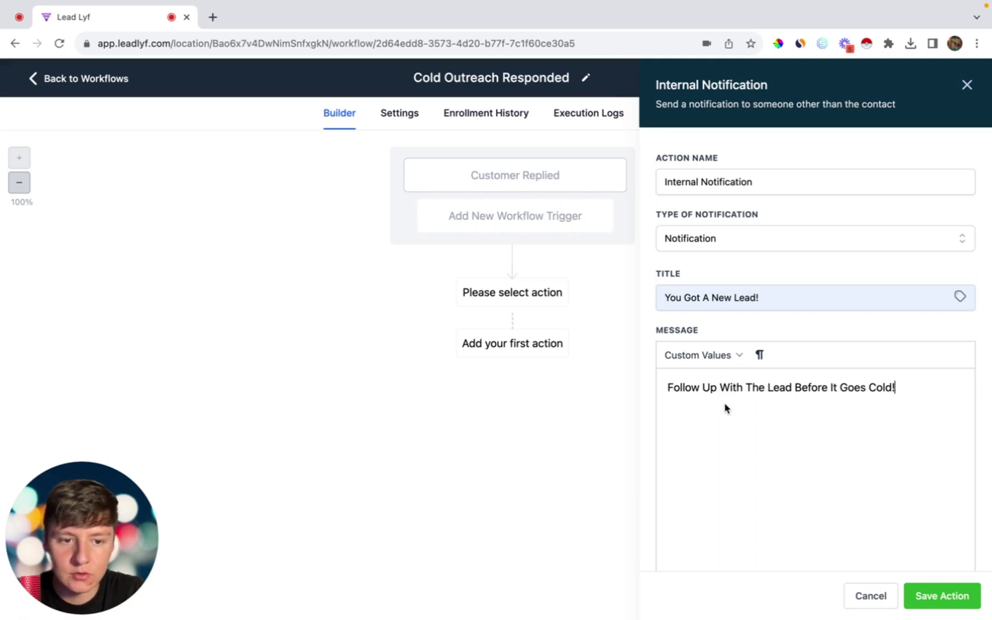
click(953, 597)
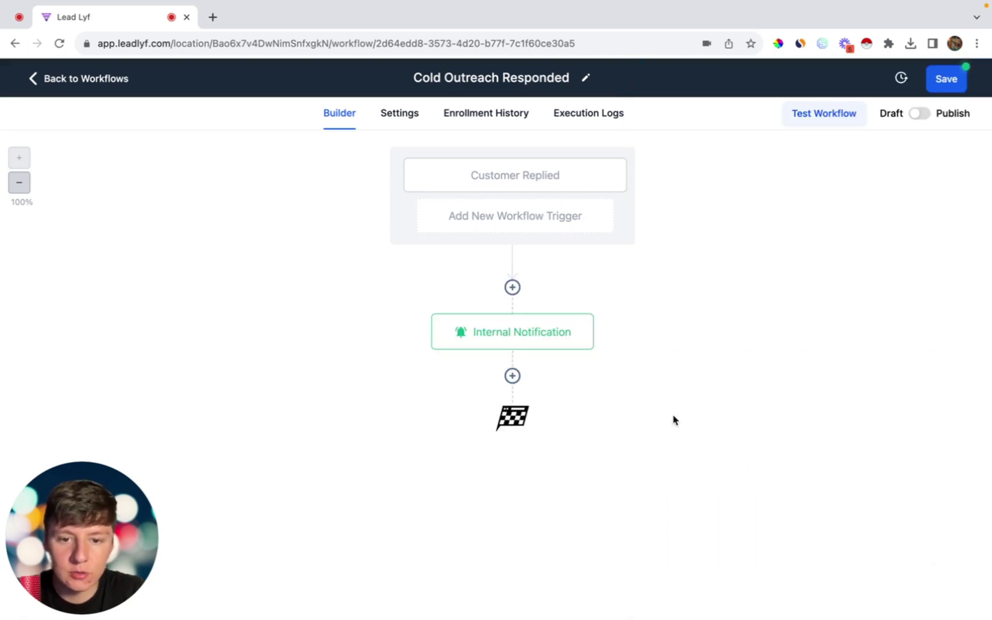
Step: Add a Create/Update Opportunity action at Cold Outreach's Responded stage, and save the workflow
click(513, 376)
text(op)
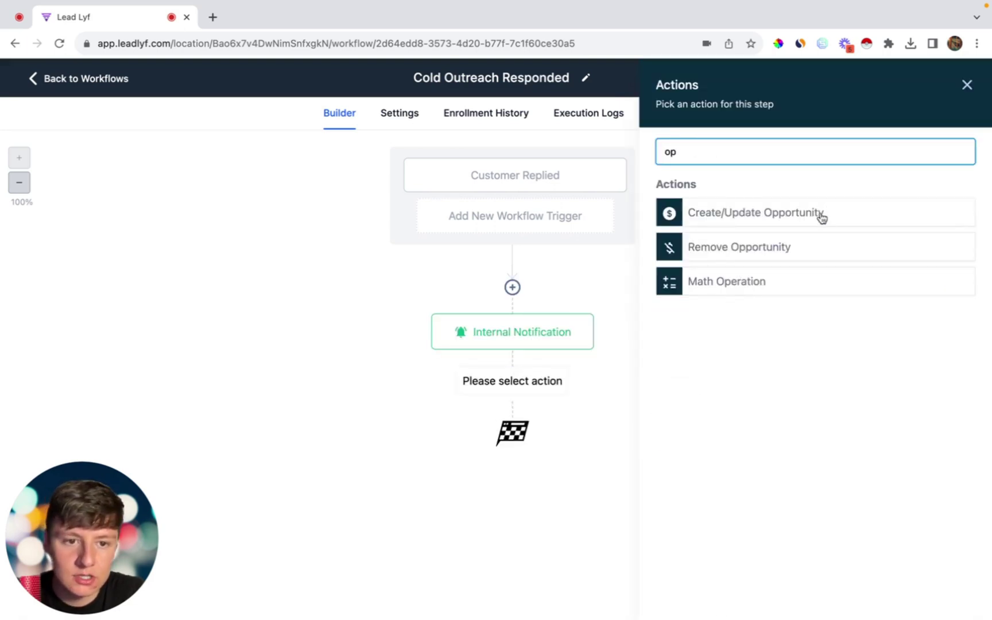
click(822, 215)
click(624, 303)
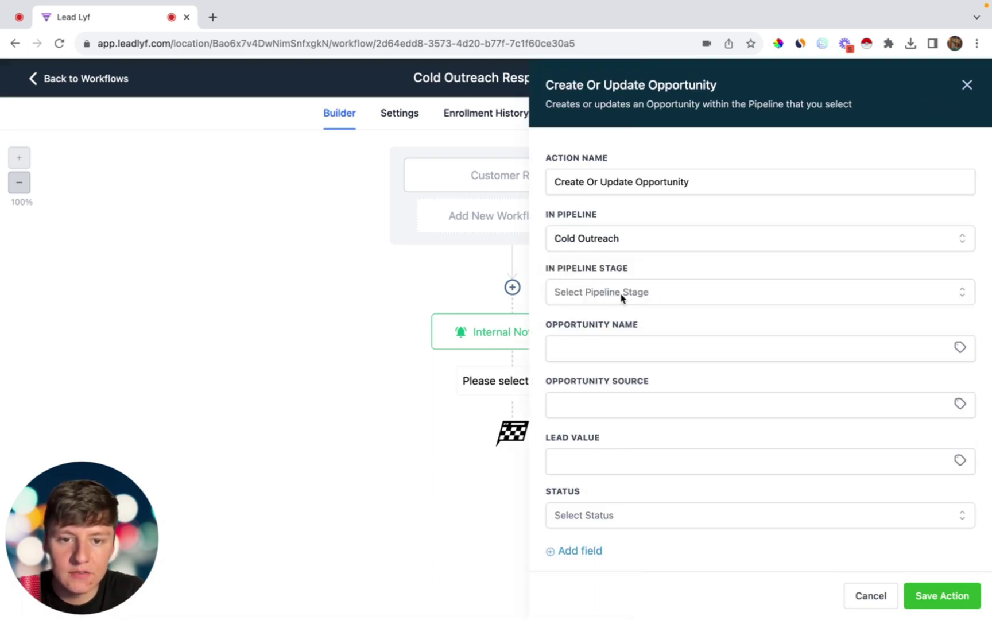
click(622, 298)
click(588, 380)
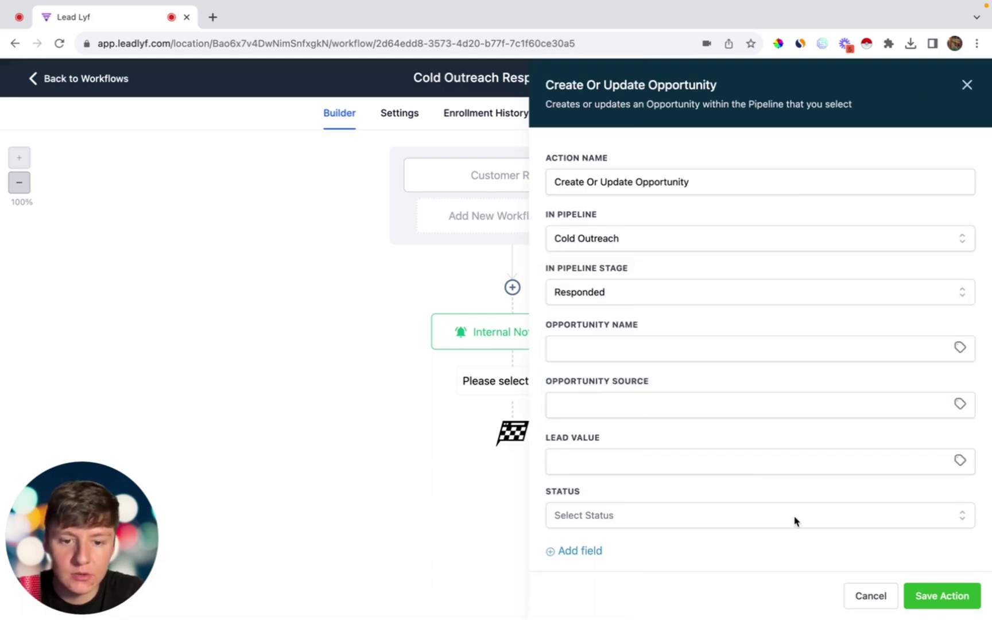
click(956, 586)
click(945, 87)
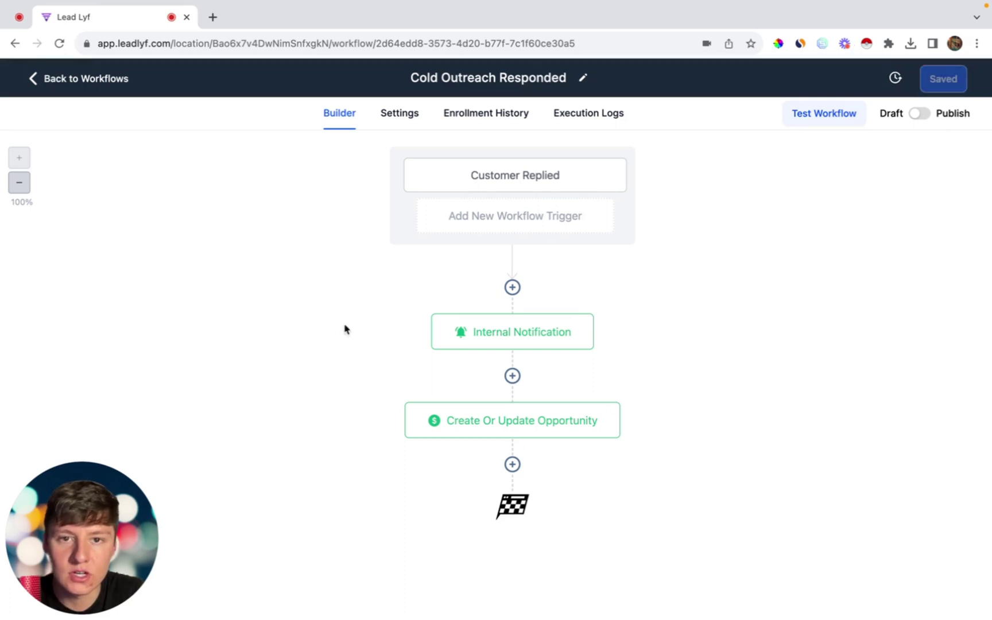
click(59, 85)
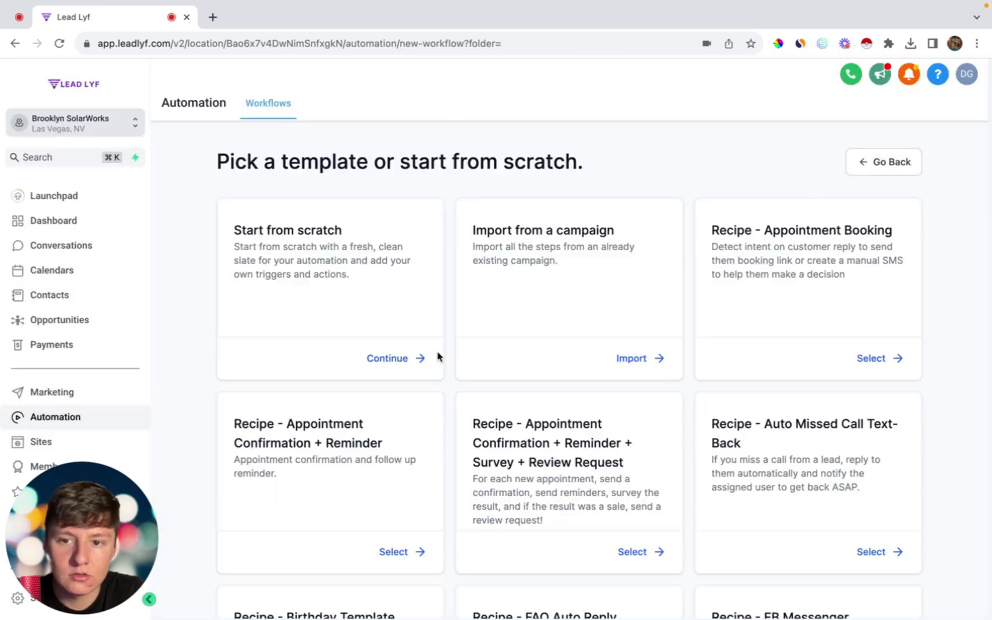
Step: Start a blank workflow named 'Cold Outreach Not Interested'
click(401, 357)
double_click(512, 79)
text(Cold O)
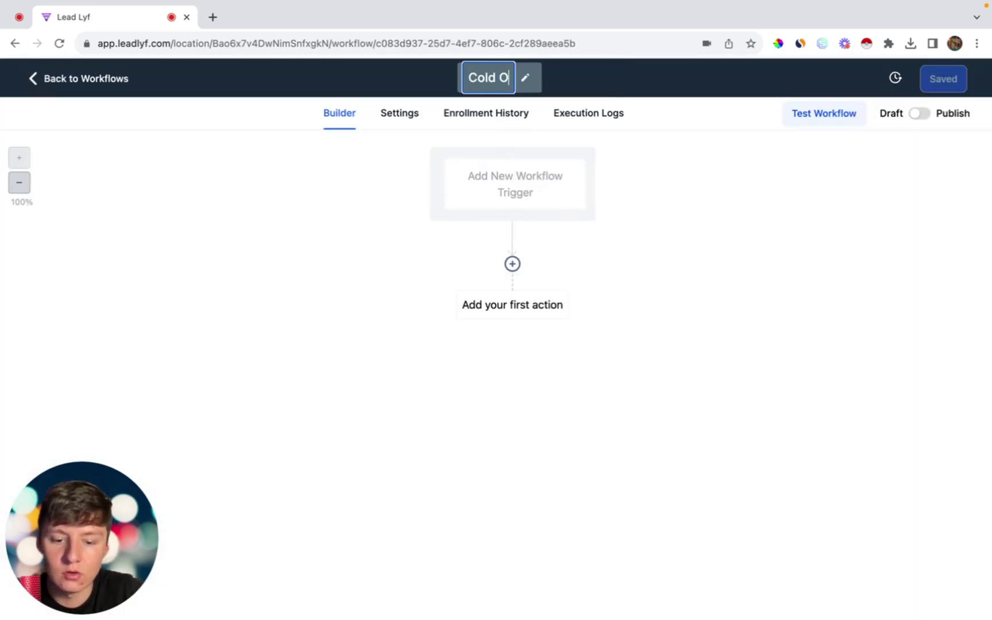
text(utreach Not In)
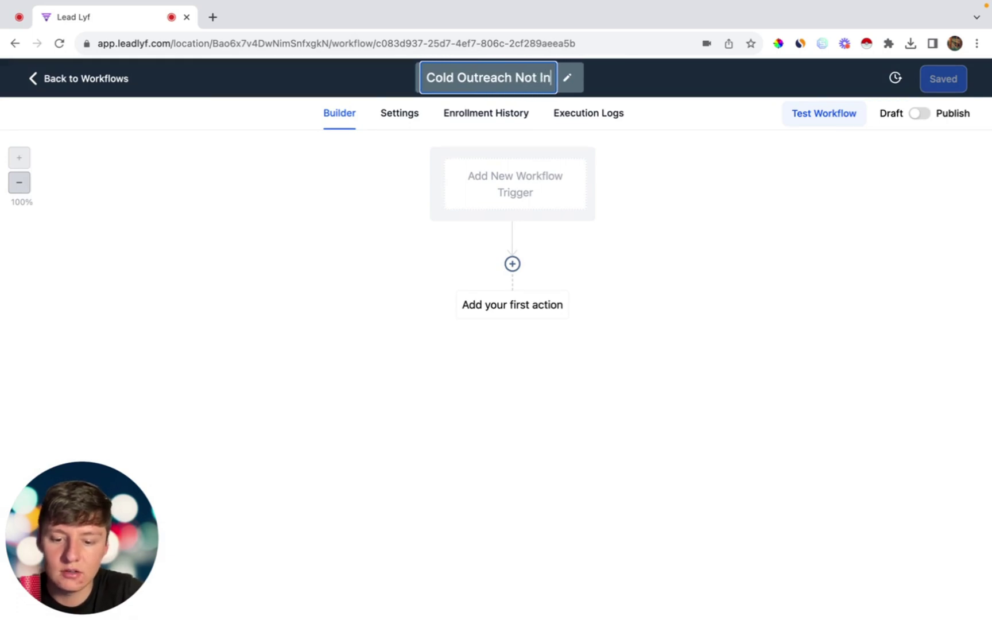
text(terested)
key(Return)
Step: Add a Pipeline Stage Changed trigger filtered to In pipeline = Cold Outreach
click(545, 193)
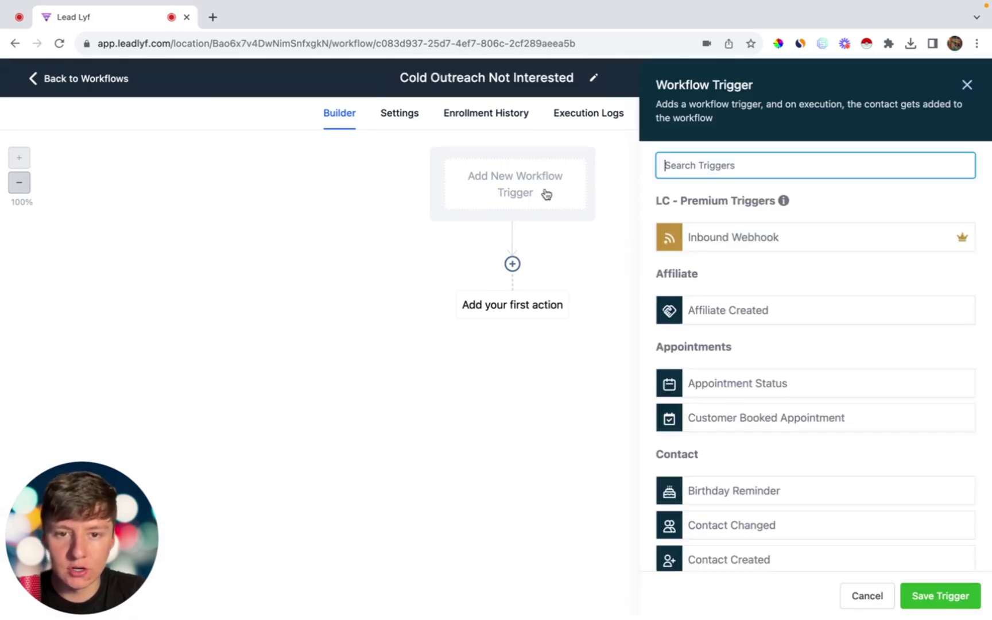
text(pi)
click(748, 236)
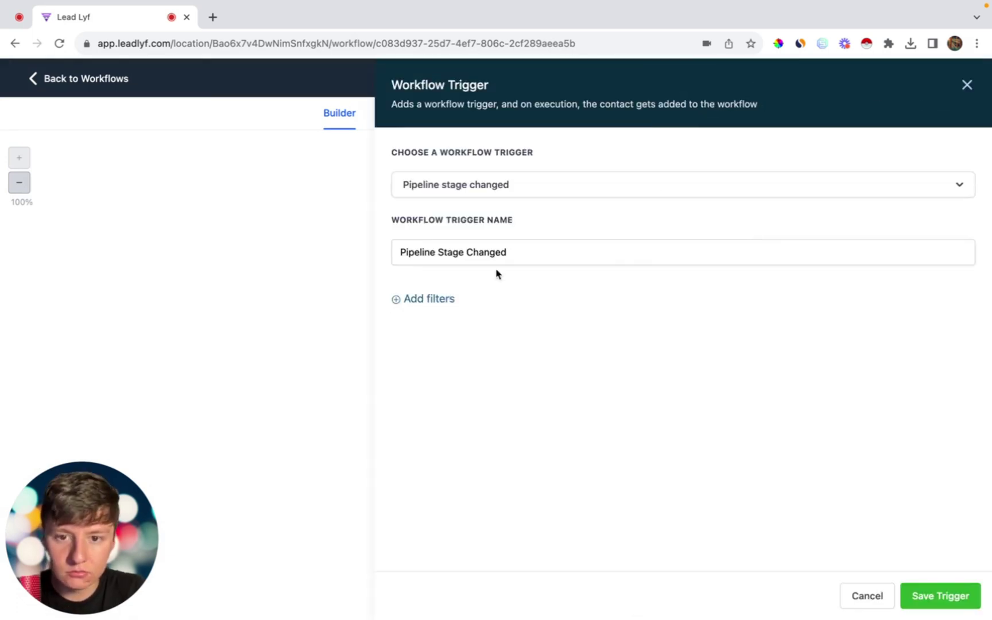
click(444, 298)
click(439, 314)
click(427, 458)
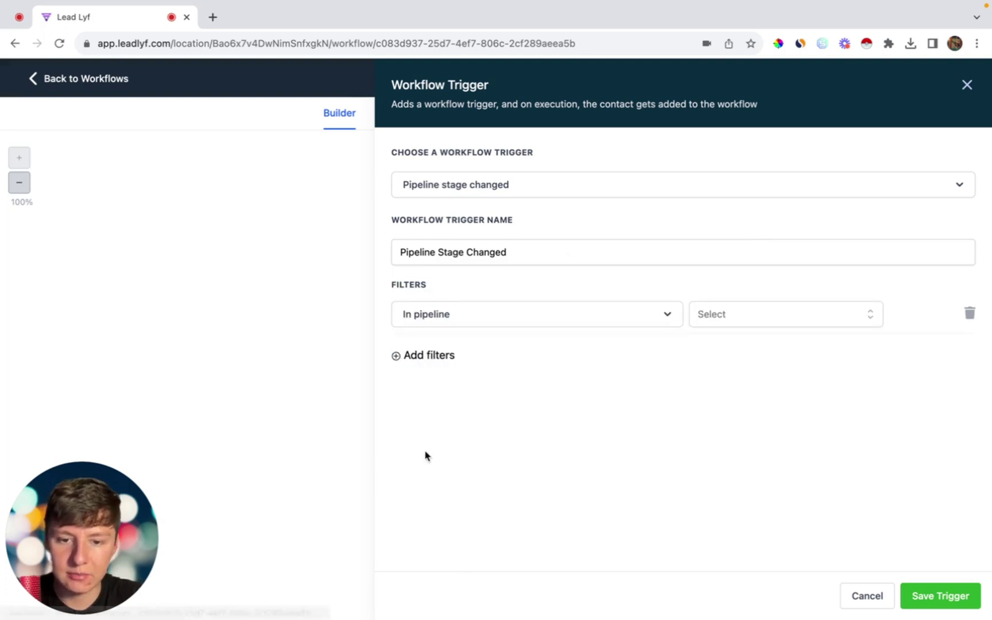
click(705, 318)
click(727, 379)
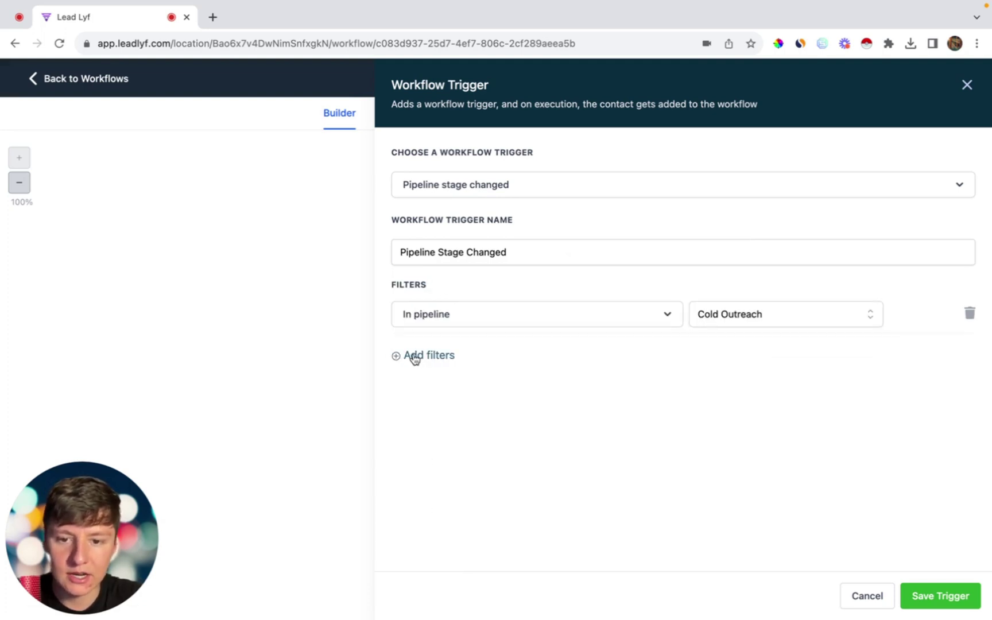
Step: Add a second trigger filter, Pipeline stage = Not Interested, and save the trigger
click(412, 356)
click(414, 359)
click(430, 525)
click(719, 358)
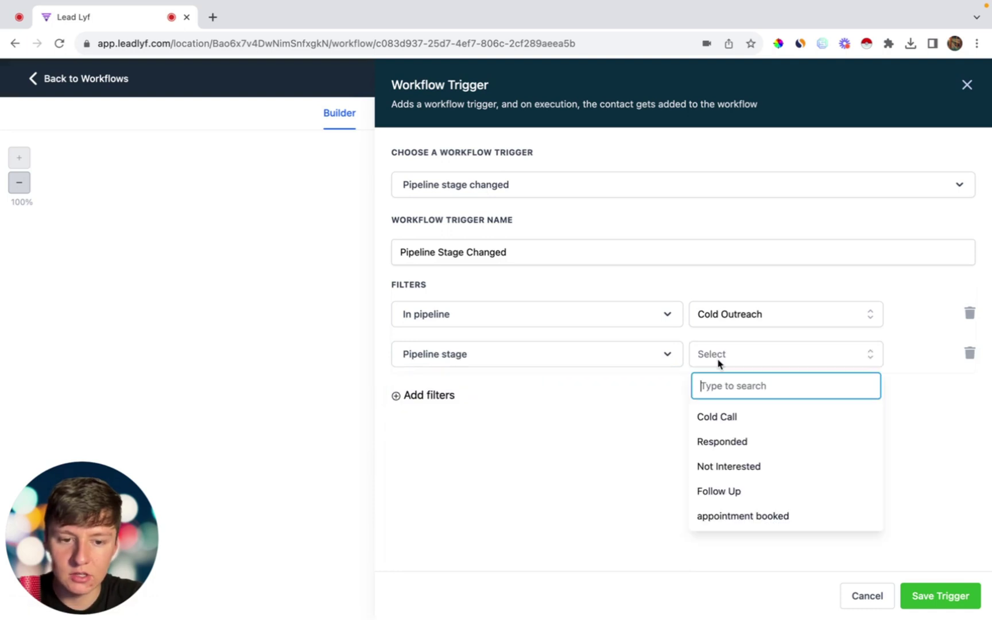
click(722, 466)
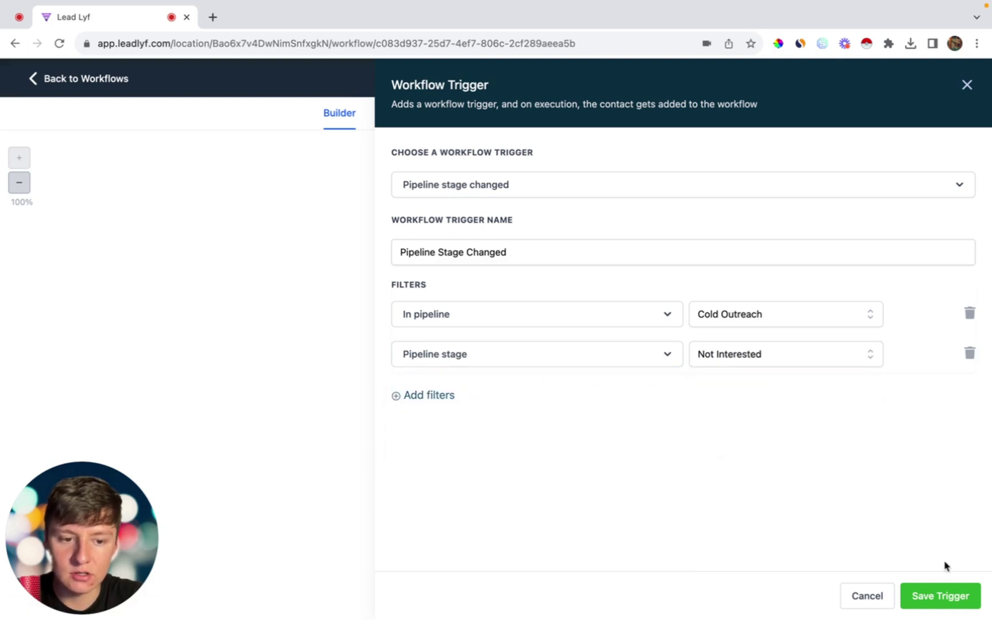
click(949, 596)
Step: Add a Remove Opportunity action for the Cold Outreach pipeline, then save and publish the workflow
click(512, 287)
text(op)
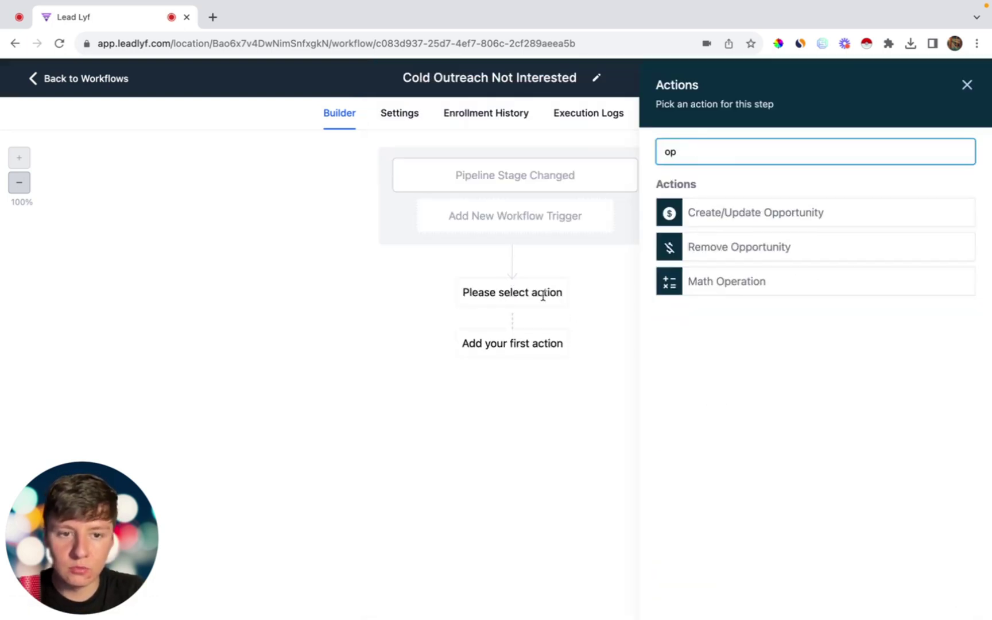
click(698, 247)
click(699, 244)
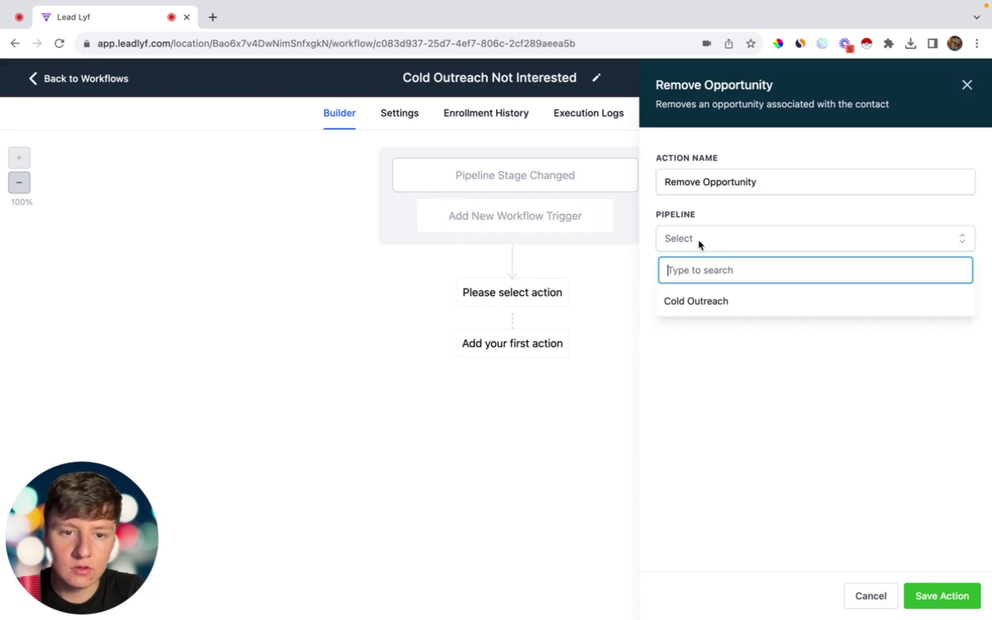
click(696, 301)
click(936, 597)
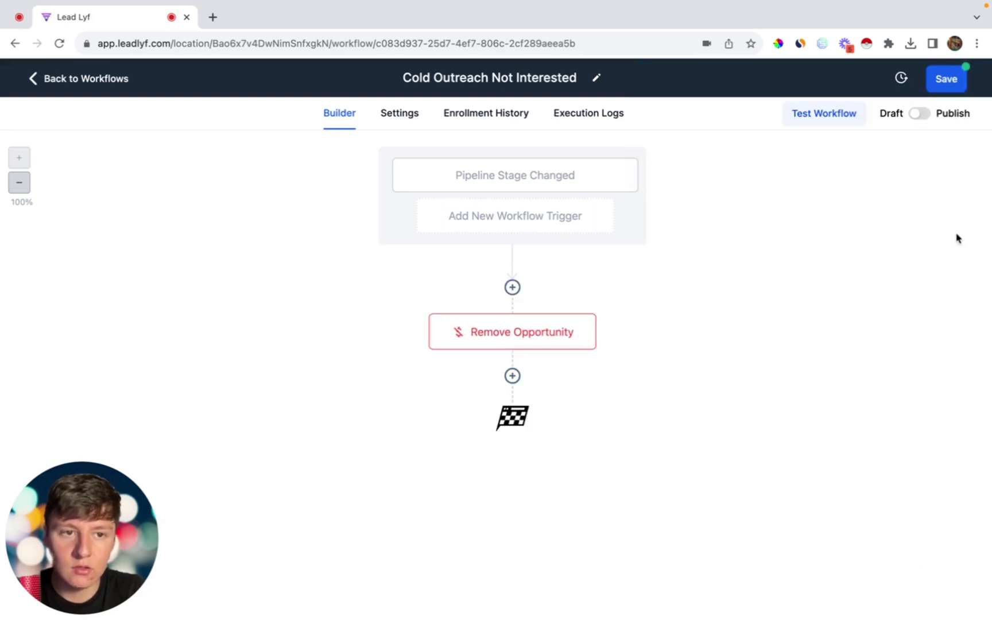
click(944, 80)
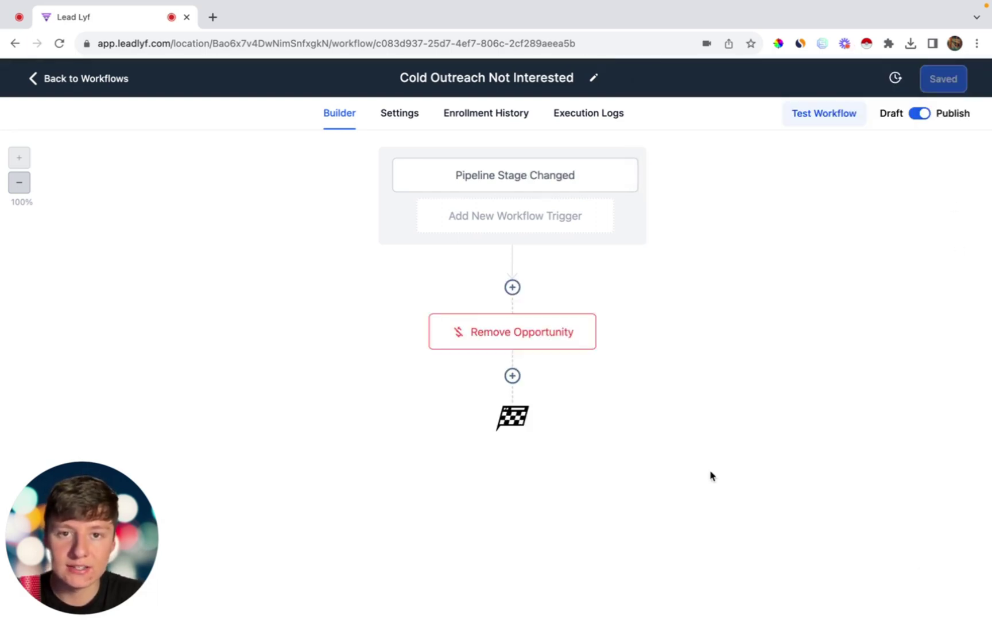
click(102, 84)
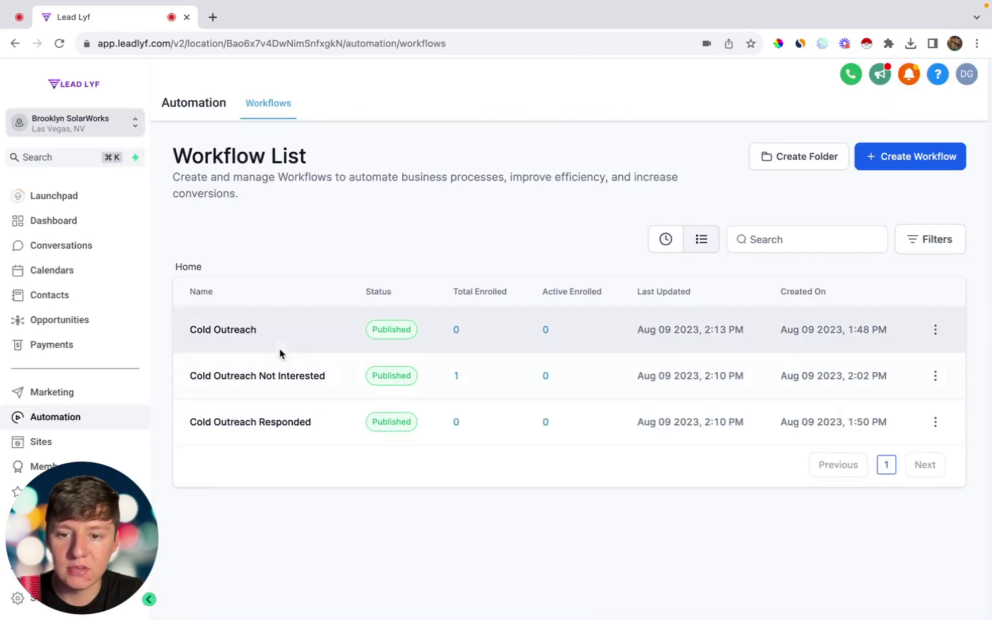
Step: From the Opportunities board, place a test call to the lead's pasted number, then hang up
click(77, 320)
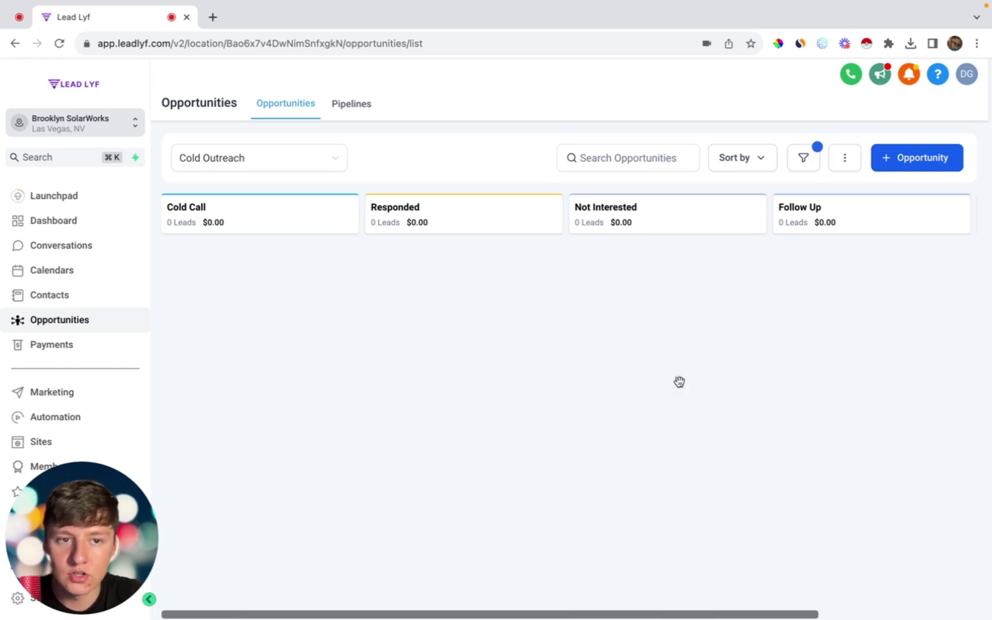
click(846, 84)
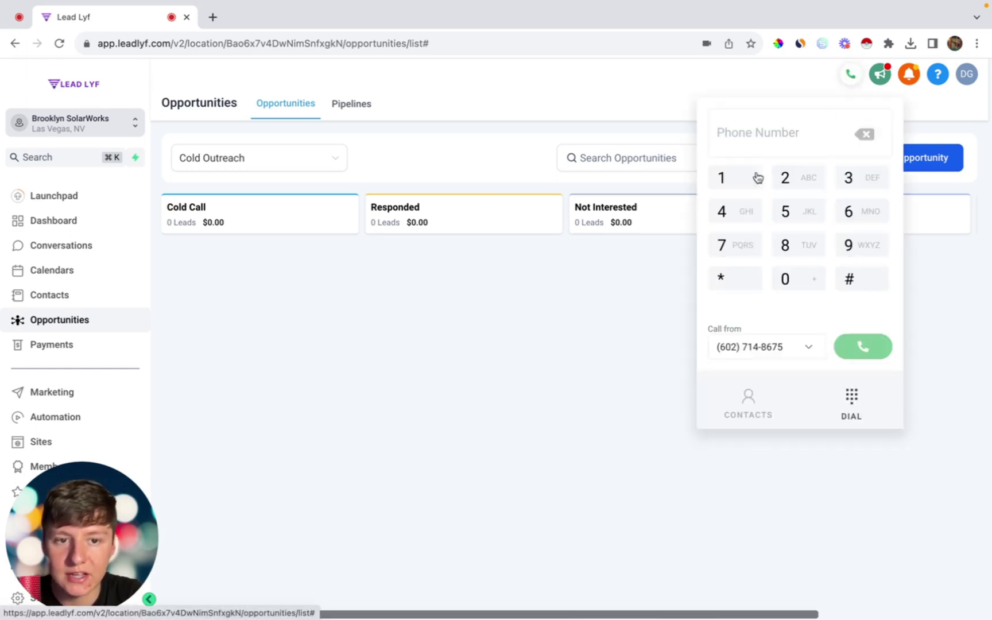
click(861, 346)
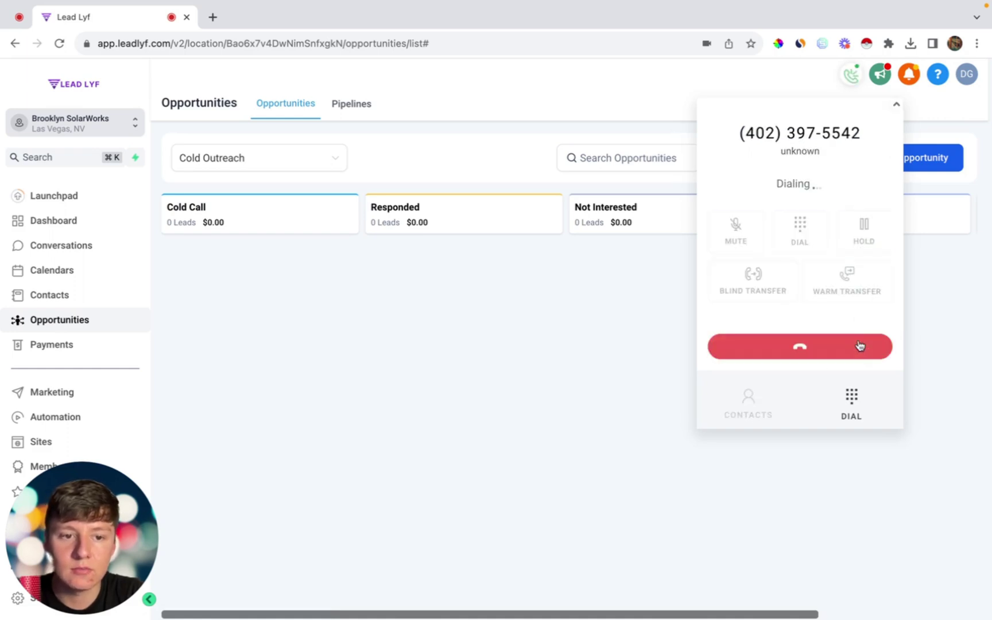
click(862, 347)
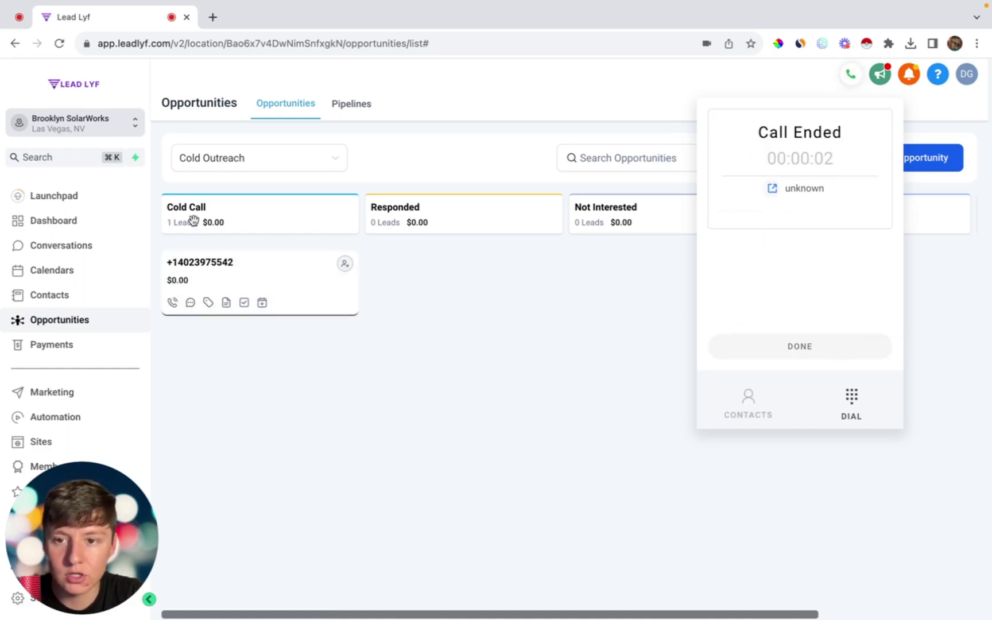
click(852, 73)
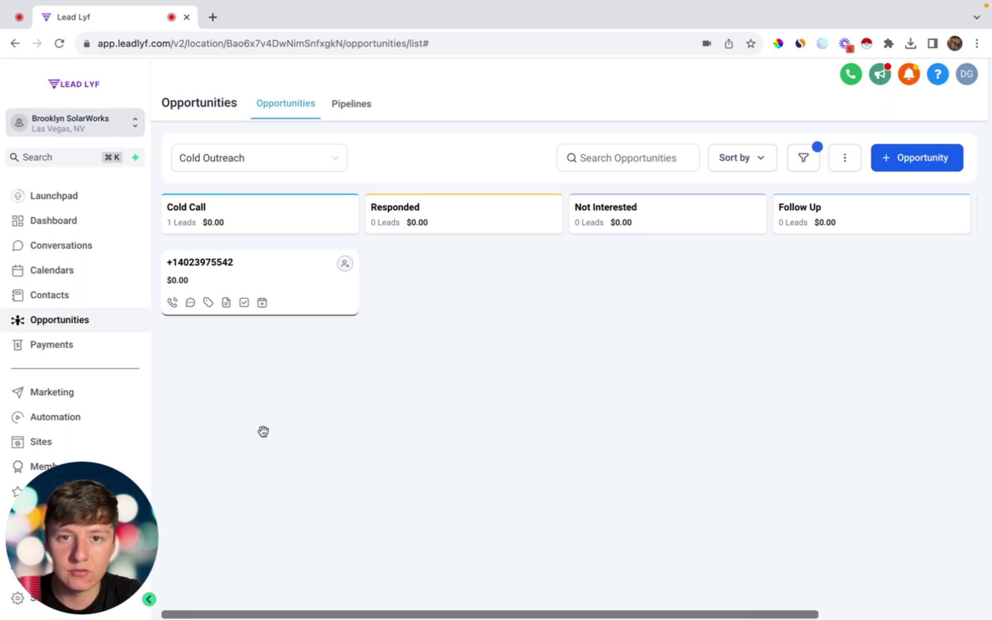
Step: Drag the lead card to Responded, then appointment booked, then Not Interested, and reload the board
drag(261, 282, 449, 285)
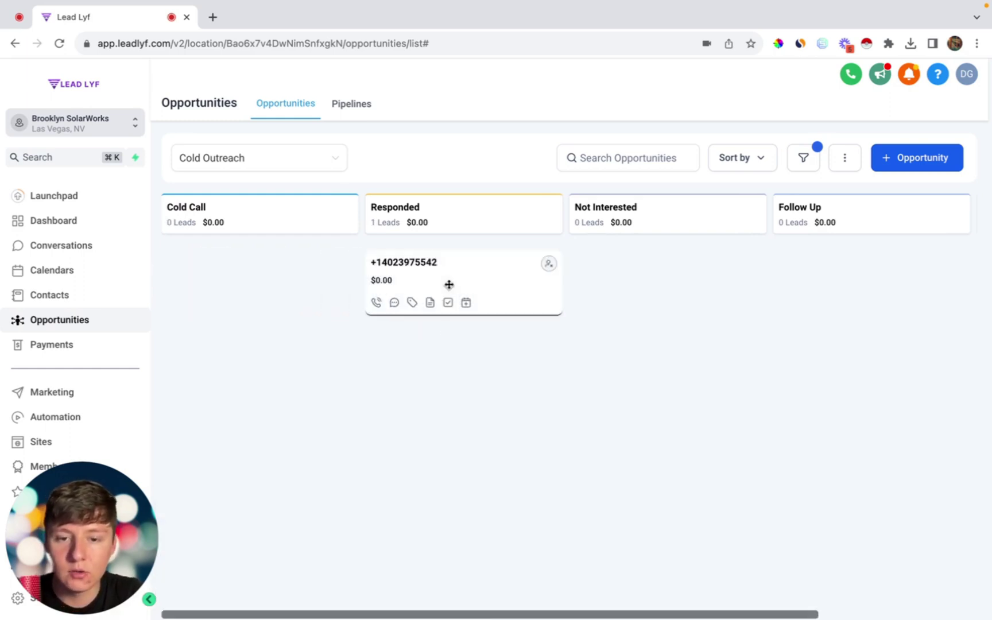
scroll(468, 454, right, 5)
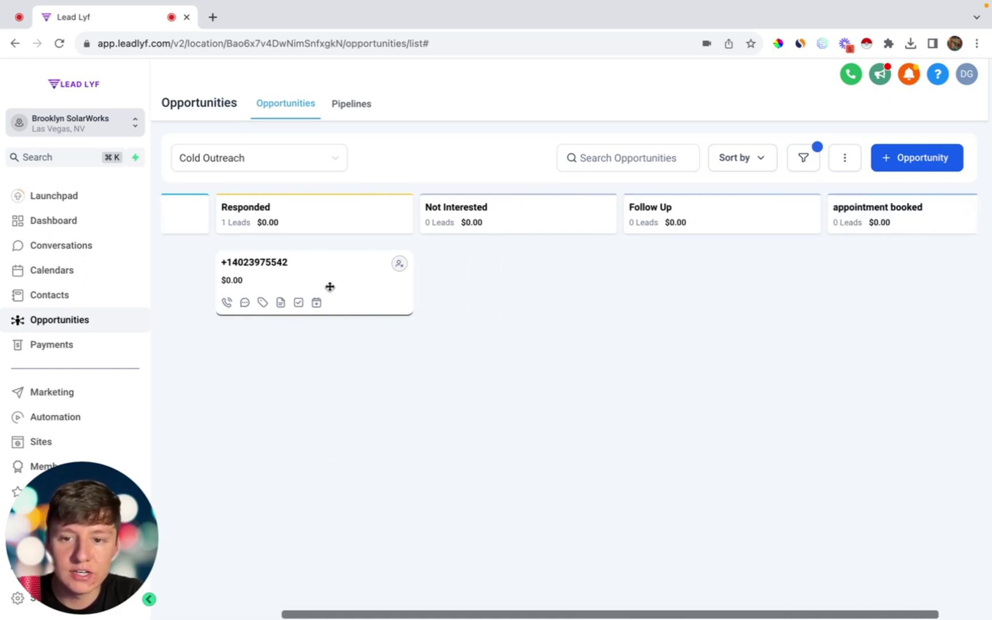
drag(328, 286, 649, 286)
drag(733, 289, 867, 268)
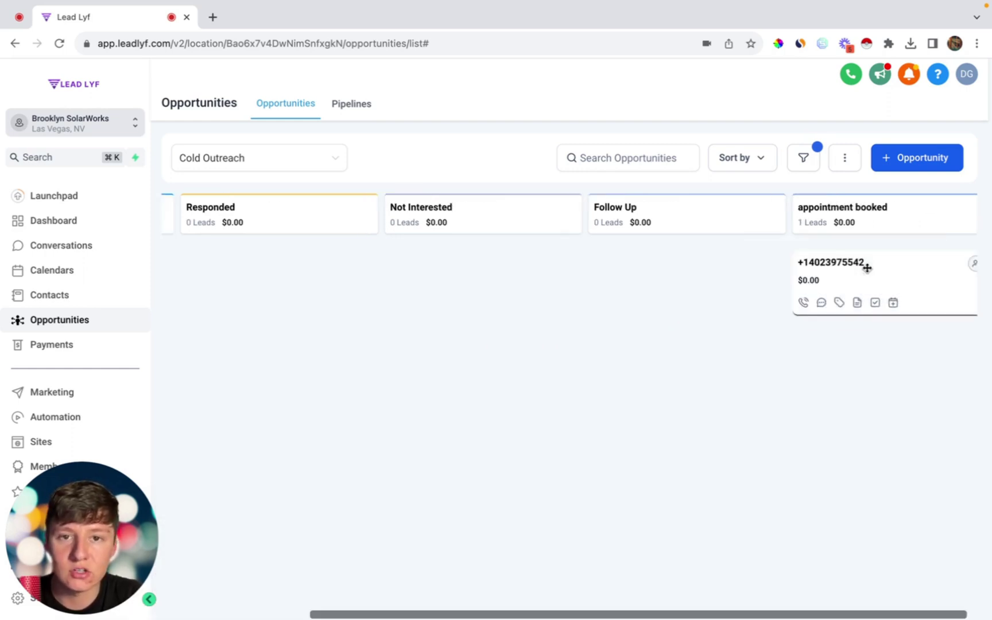
drag(867, 268, 477, 266)
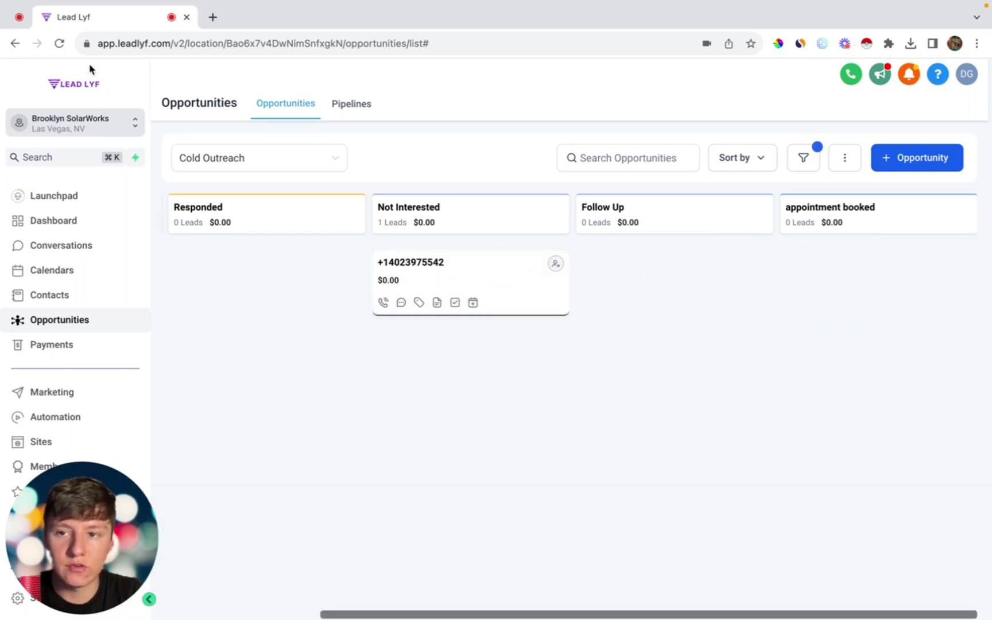
click(60, 44)
Step: Scroll across the reloaded Cold Outreach board to confirm every stage shows 0 leads
scroll(665, 335, right, 5)
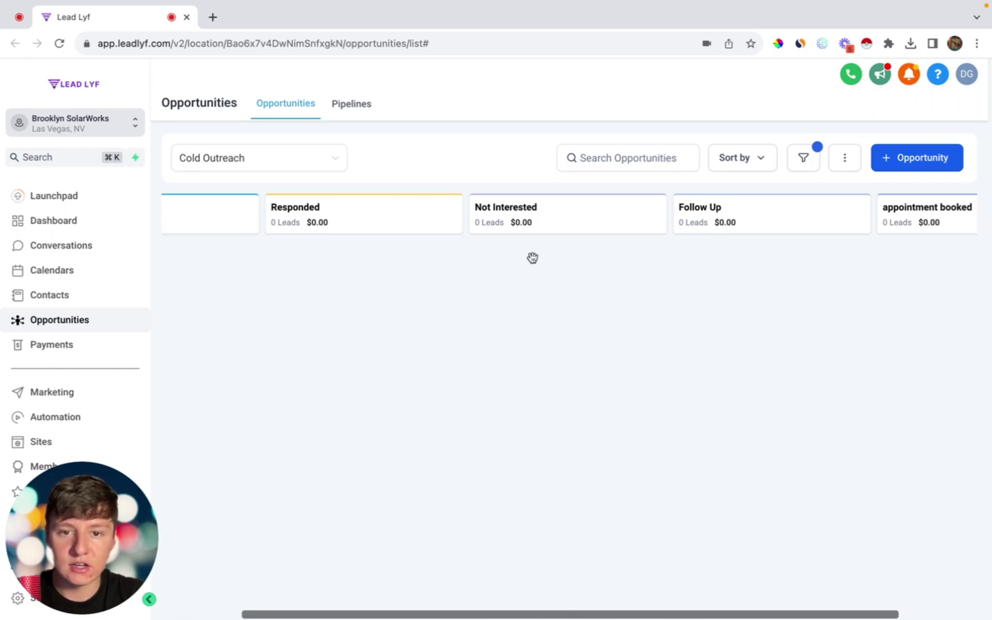
scroll(606, 451, left, 1)
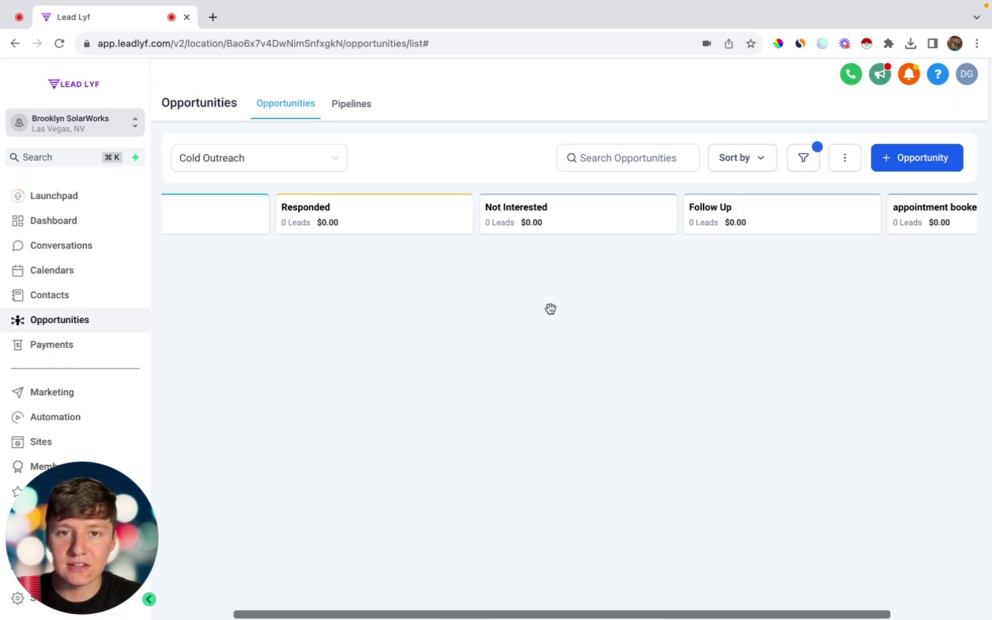
scroll(555, 341, left, 3)
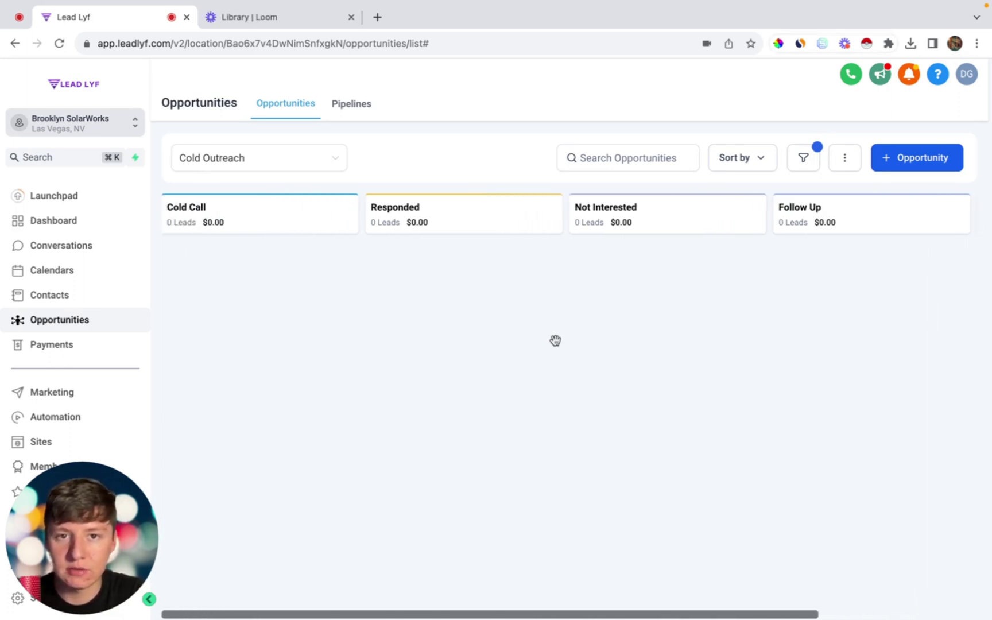